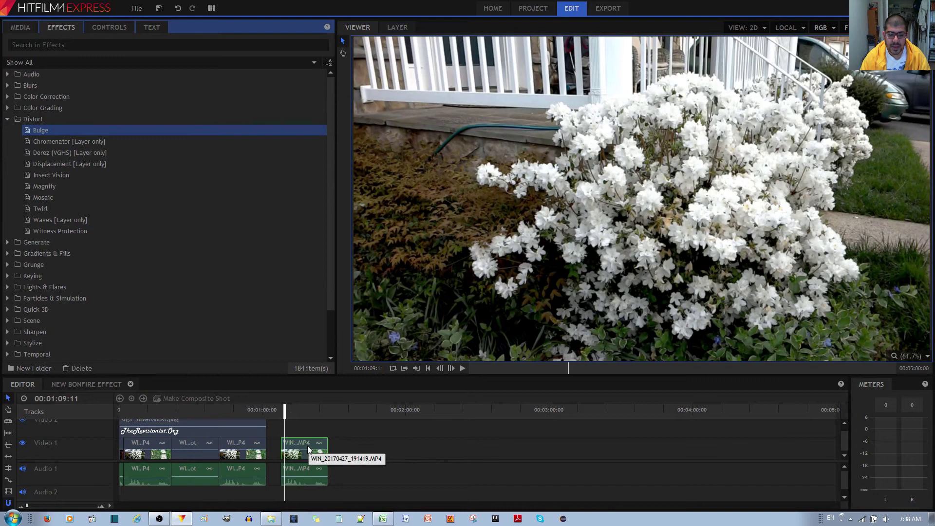
Step: Drag the Bulge distort effect onto the WIN_20170427_191419.MP4 azalea clip
left_click_drag(307, 449, 308, 449)
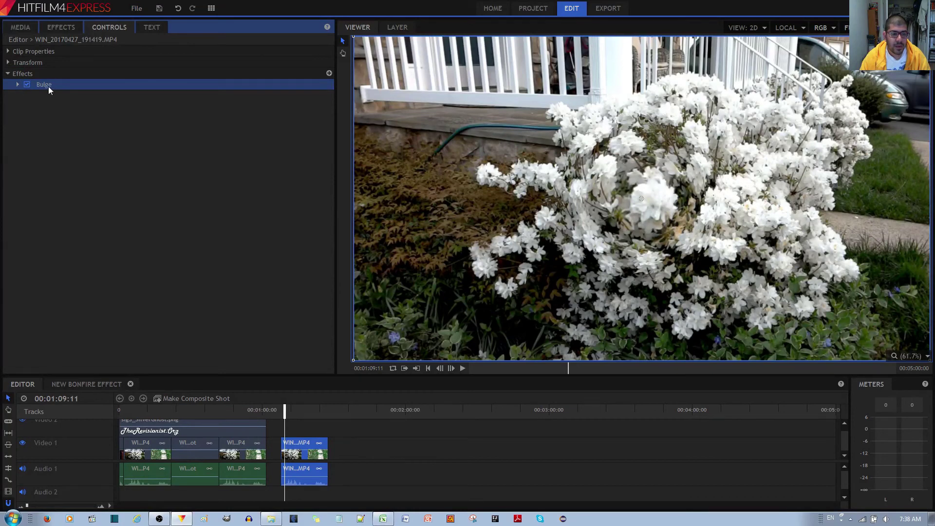
Step: Expand Bulge with its Center and Scale groups, and raise Bulge strength to 4.2
left_click(18, 85)
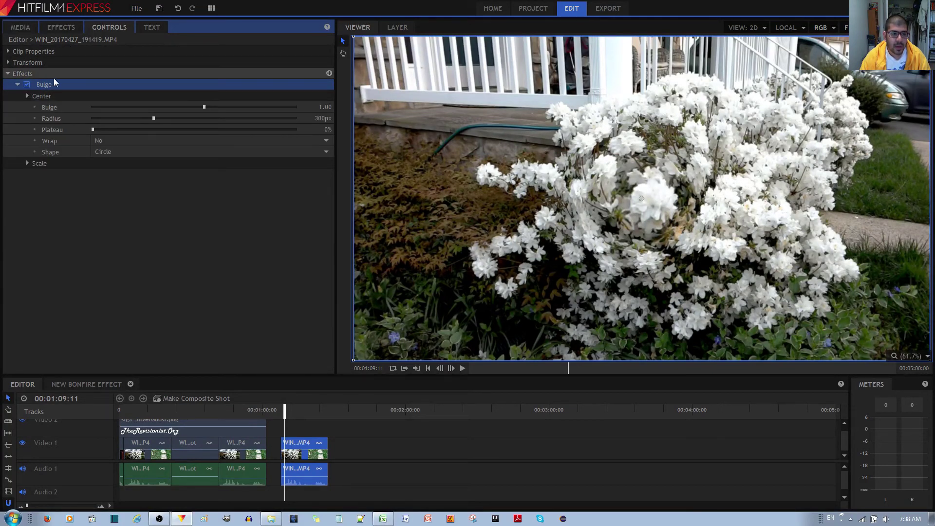
left_click(26, 96)
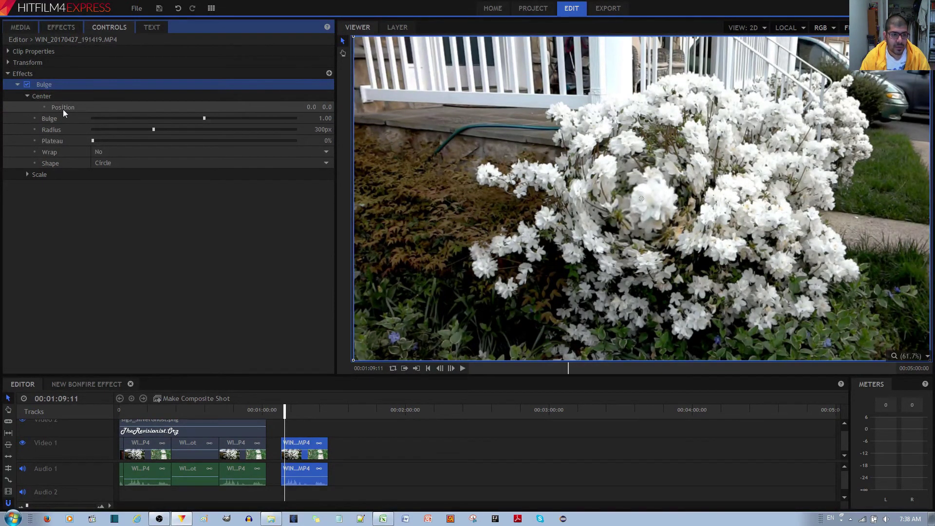
left_click(27, 174)
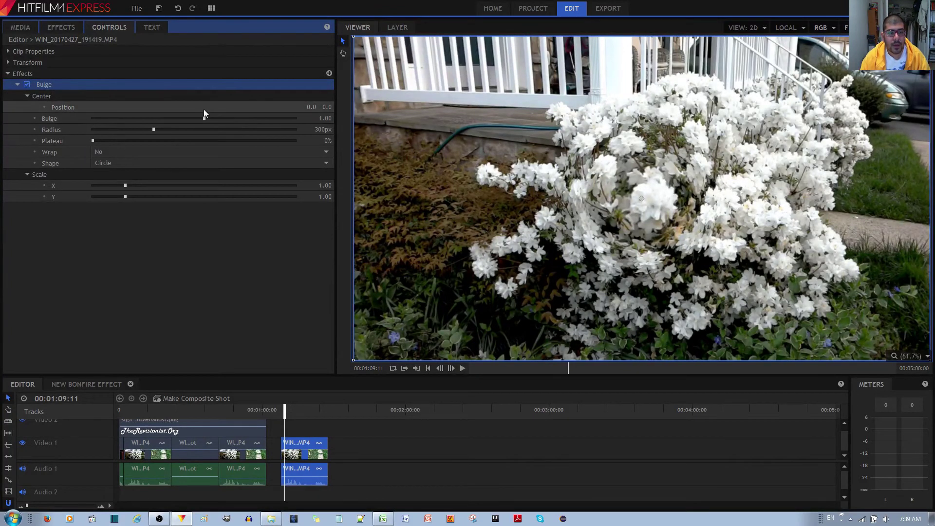
left_click_drag(206, 119, 237, 118)
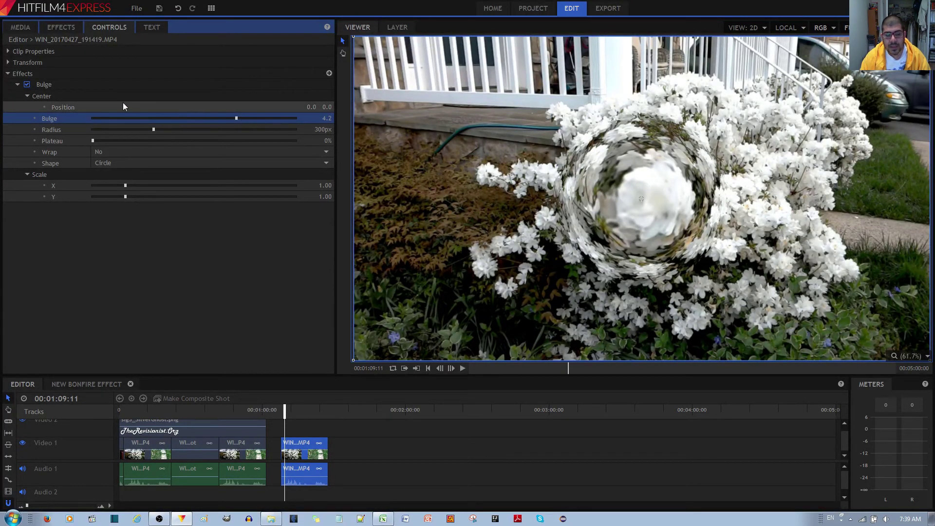
left_click(57, 109)
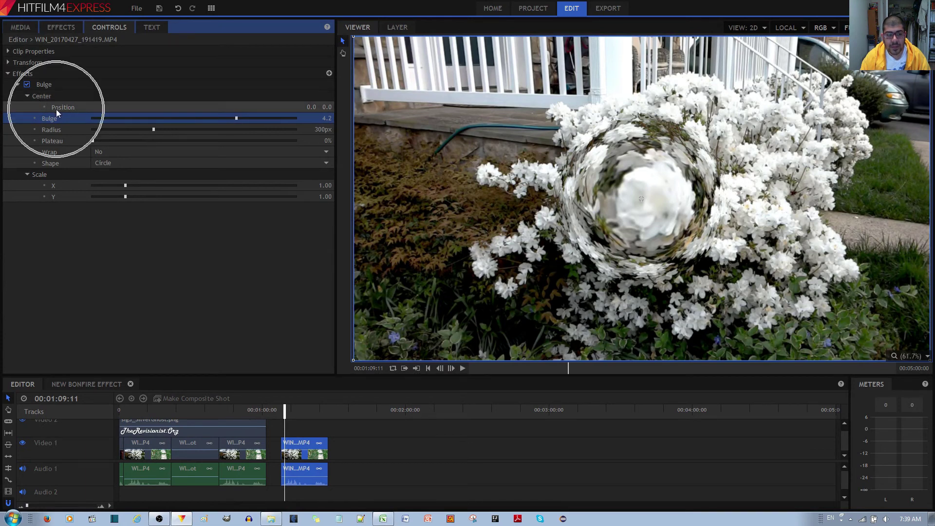
left_click(311, 106)
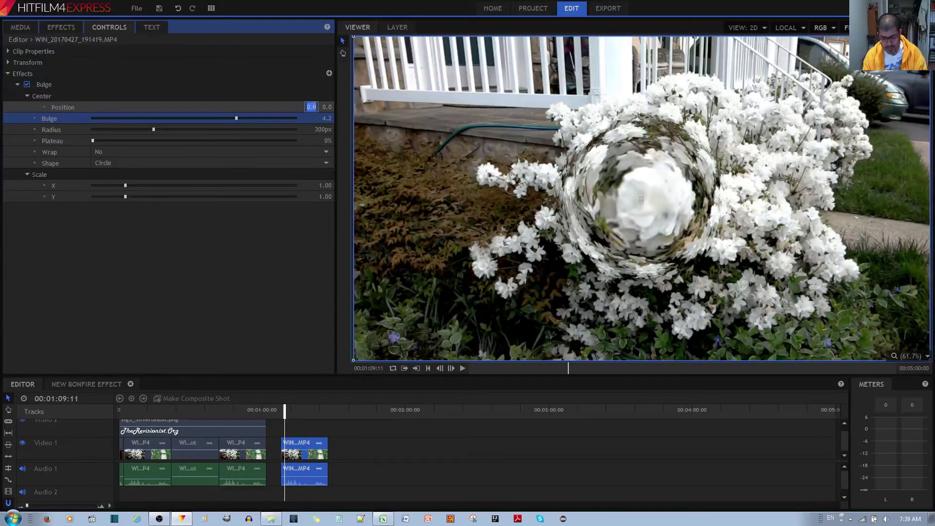
type("500")
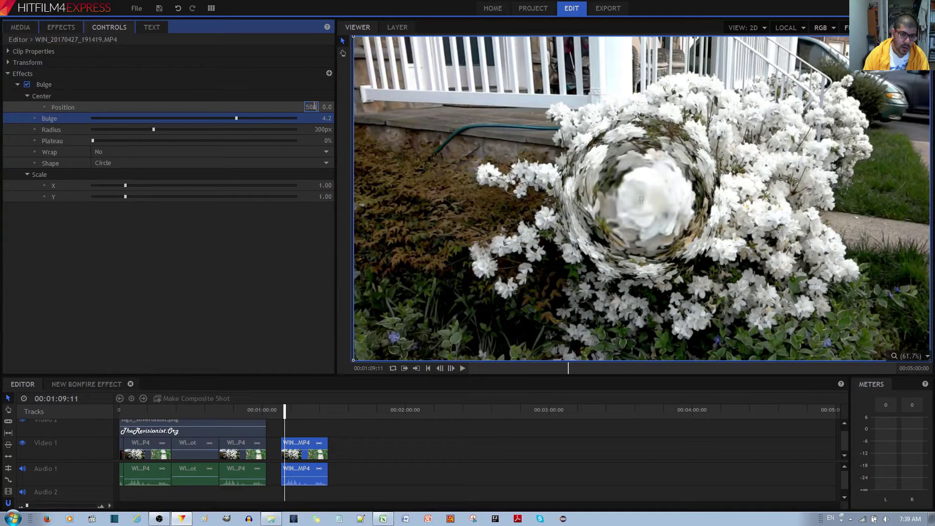
left_click(325, 107)
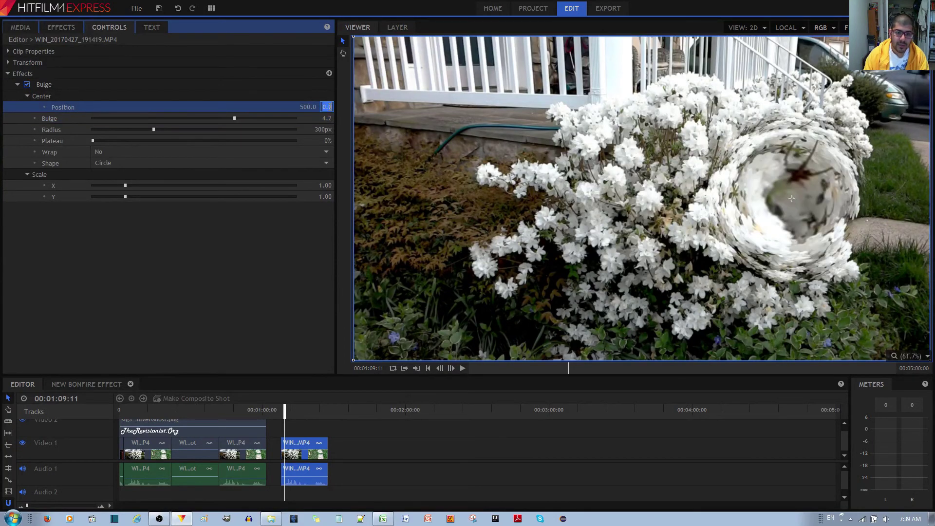
type("500")
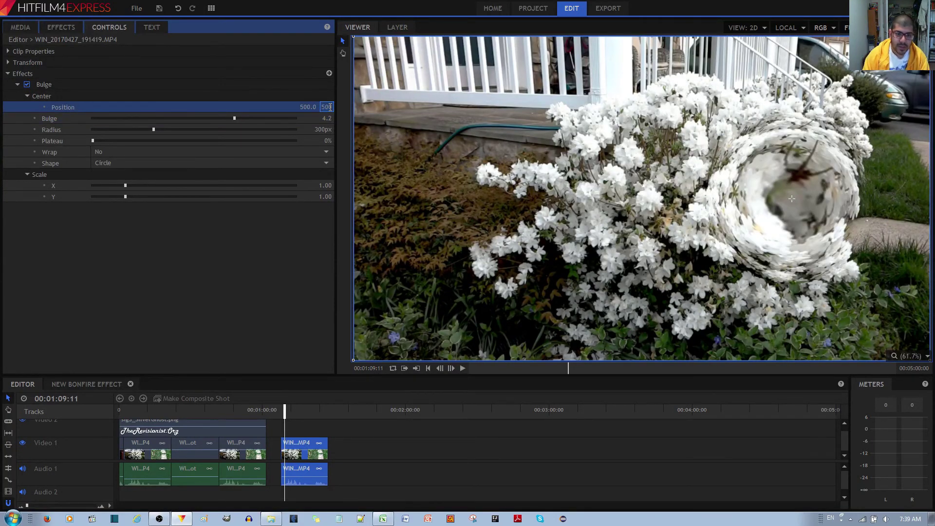
key("Return")
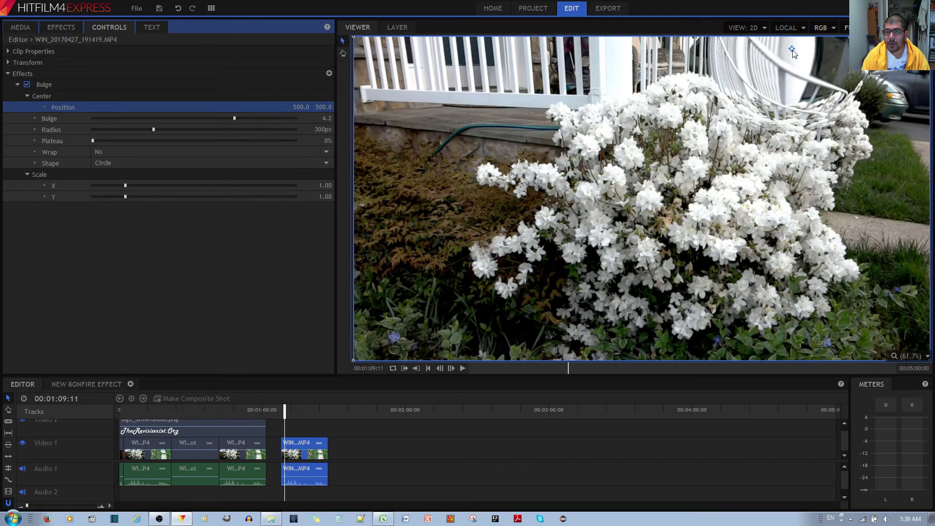
left_click_drag(792, 50, 408, 216)
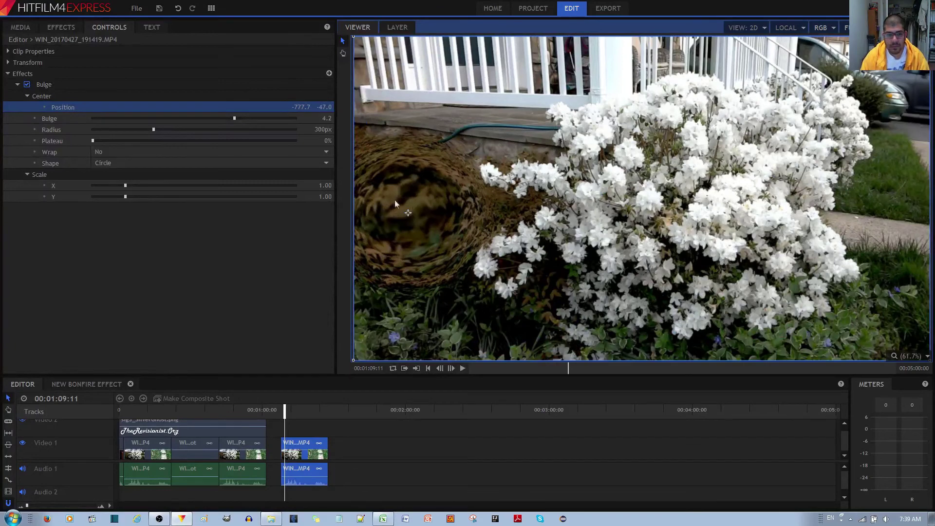
key("ctrl+z")
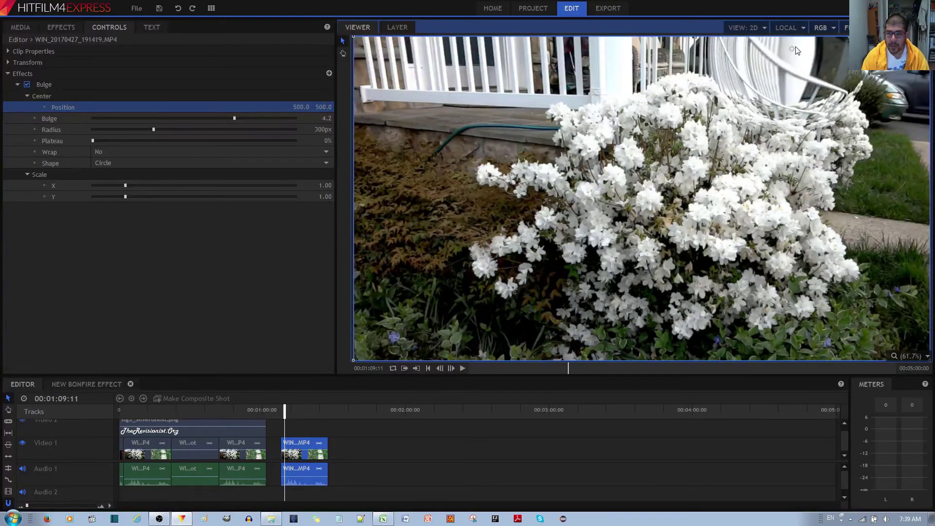
left_click_drag(792, 49, 657, 189)
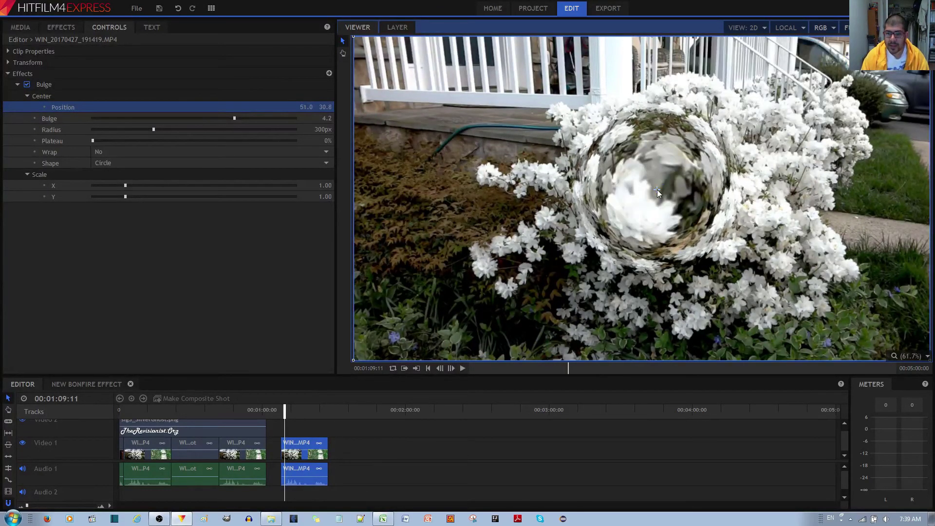
right_click(171, 111)
left_click(185, 117)
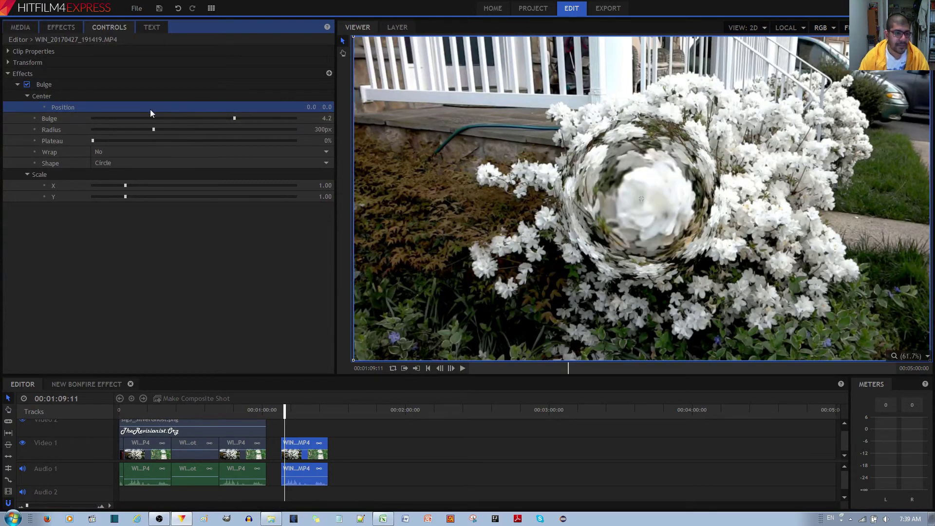
Step: Lower Bulge strength to 4.00 and drag the radius from 670px down to 0px
left_click(236, 118)
left_click_drag(238, 118, 235, 118)
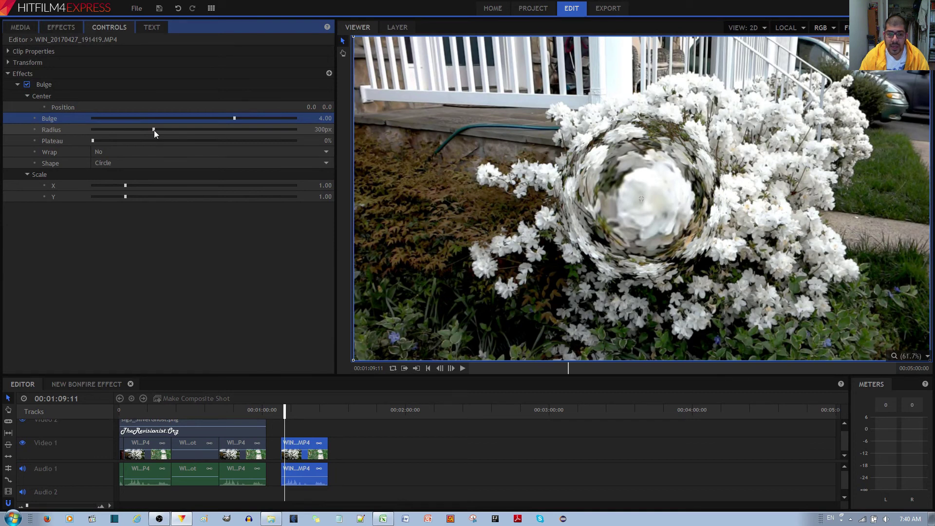
left_click_drag(154, 130, 83, 125)
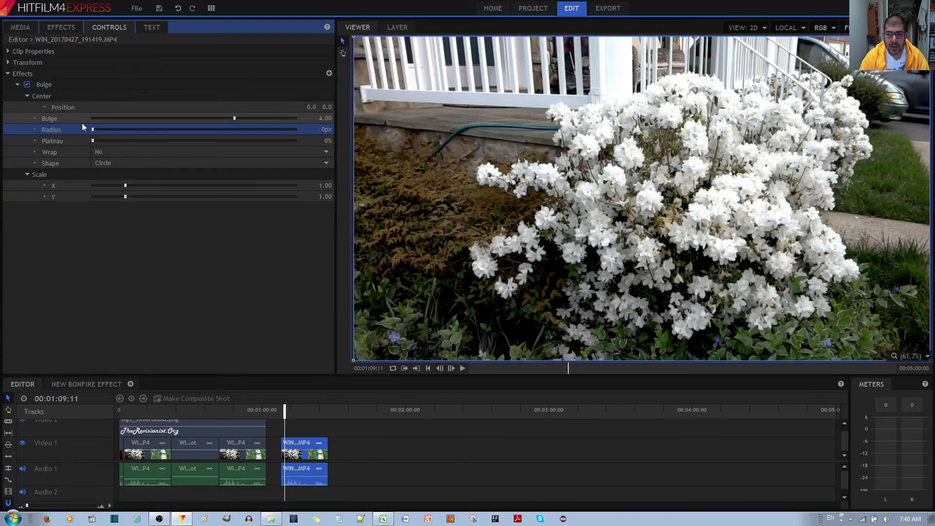
Step: Restore radius to 300px and sweep Plateau through 36%, 77%, 99%, 51% back to 0%
left_click(138, 129)
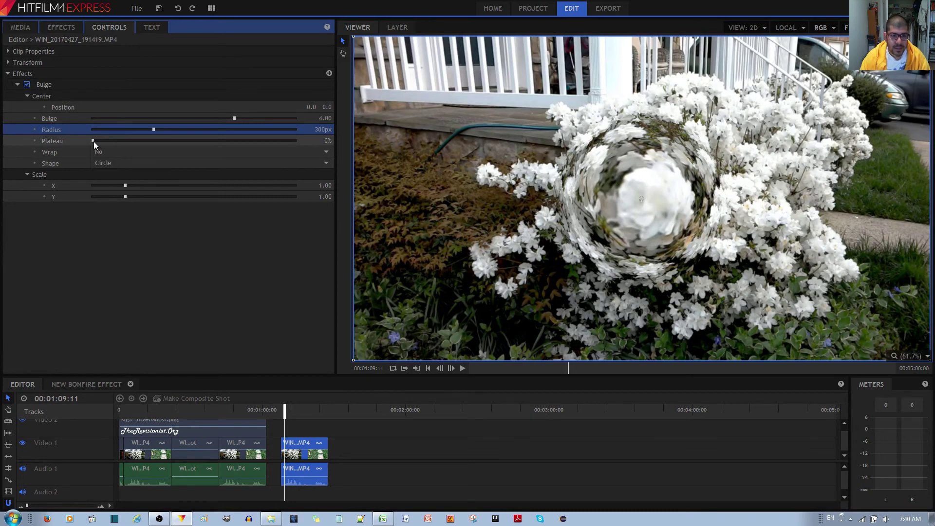
left_click_drag(94, 141, 230, 145)
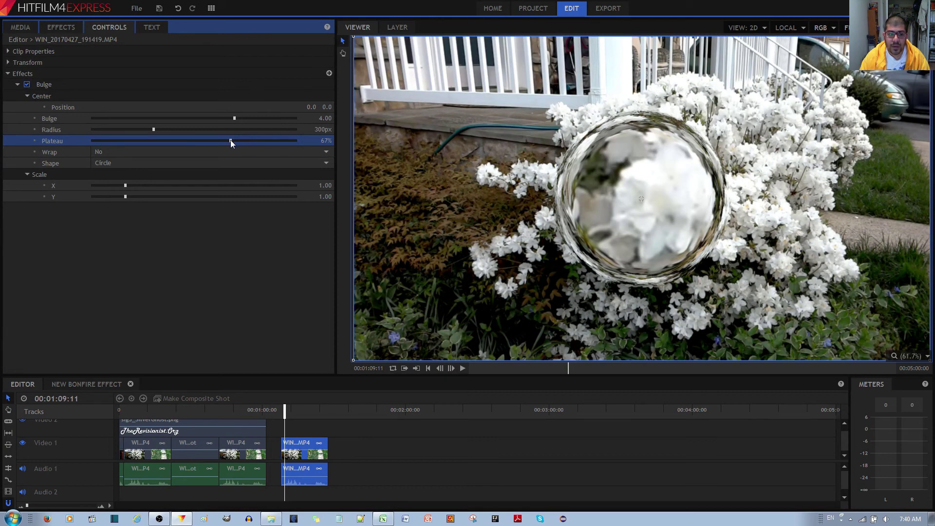
left_click_drag(231, 140, 251, 140)
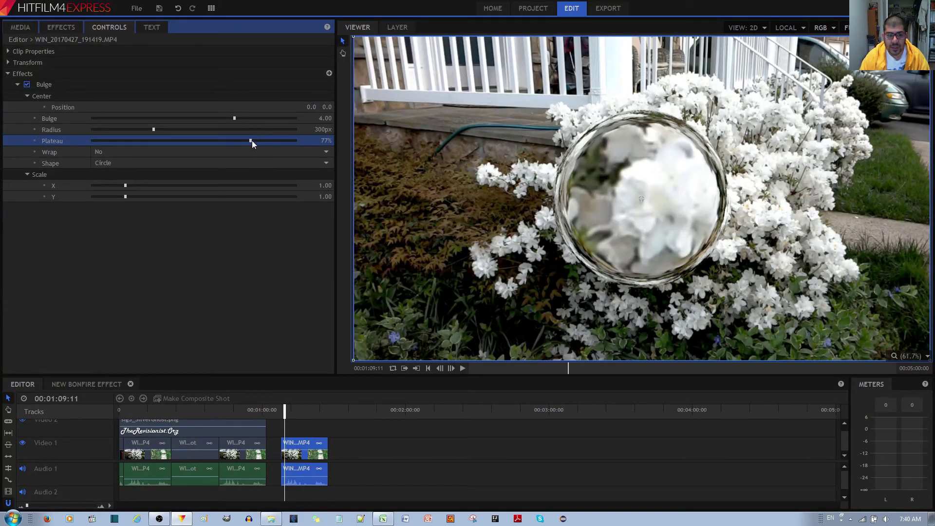
left_click_drag(251, 142, 300, 143)
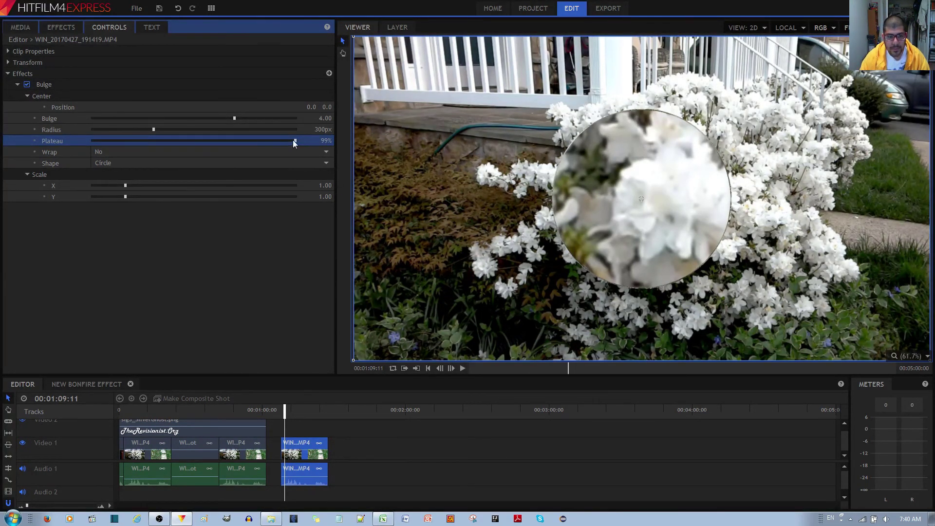
left_click_drag(292, 140, 83, 145)
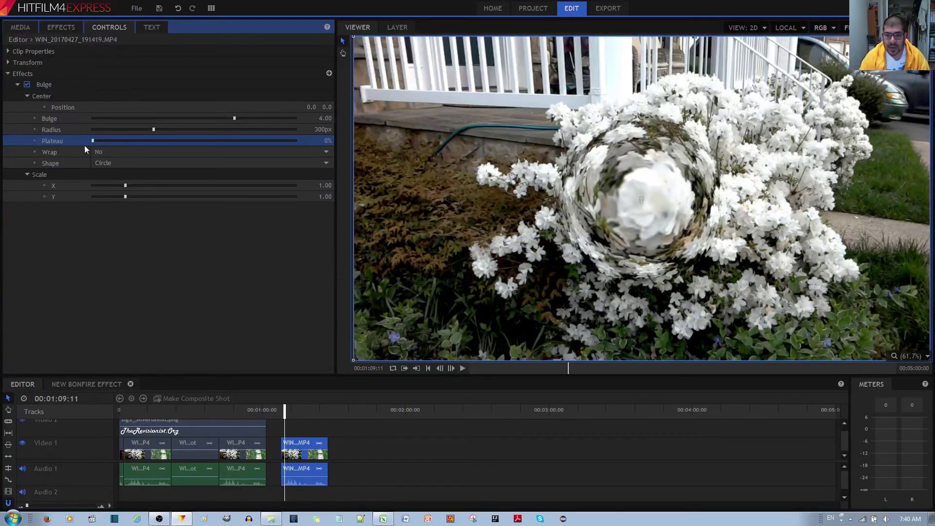
Step: Try Tile and Reflect wrap, settle on No wrap, and reset Bulge strength to 1.00
left_click(130, 153)
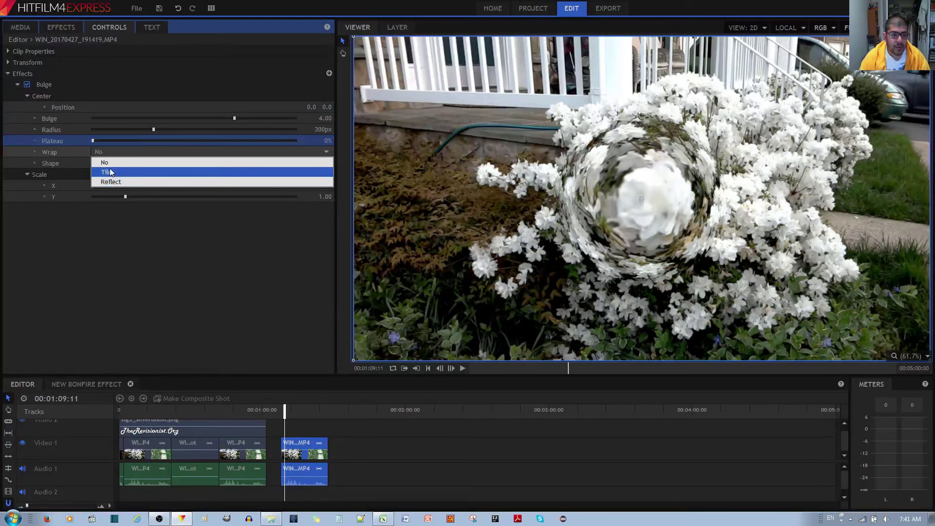
left_click(109, 174)
left_click(109, 151)
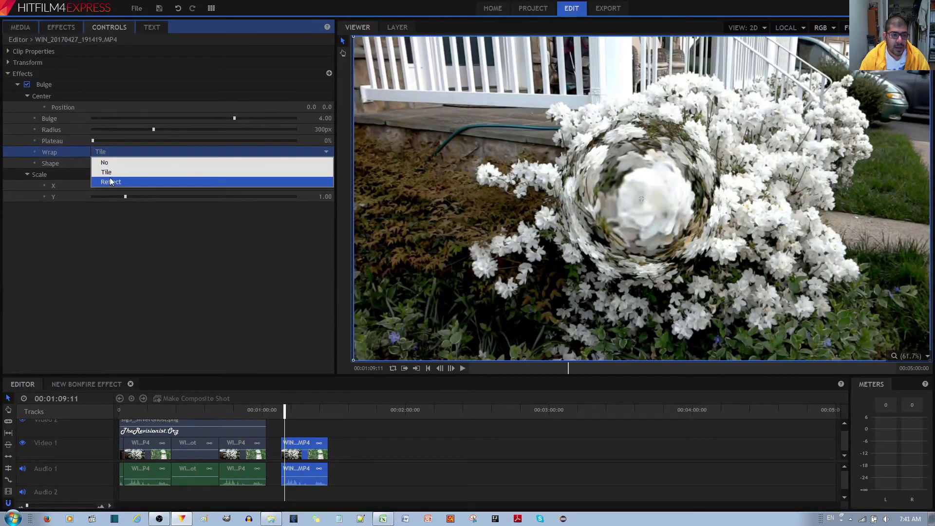
left_click(110, 181)
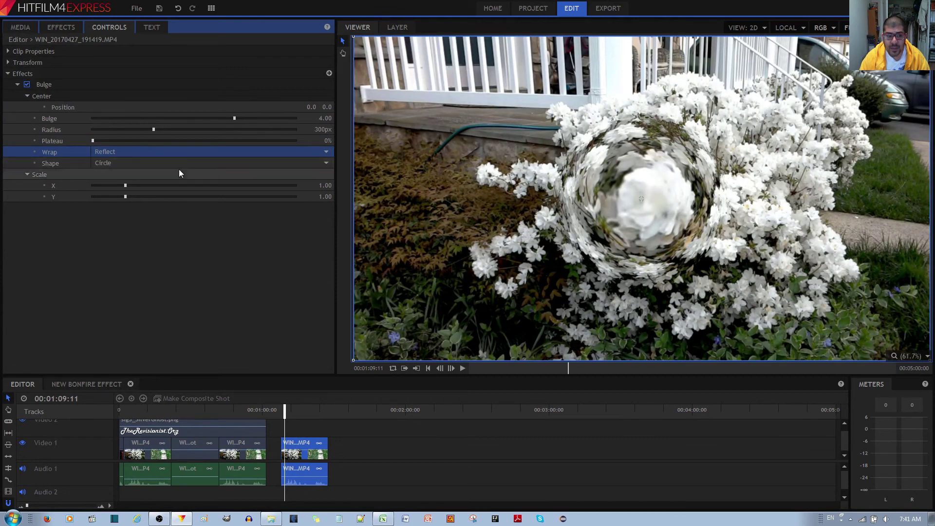
left_click(173, 152)
left_click(167, 161)
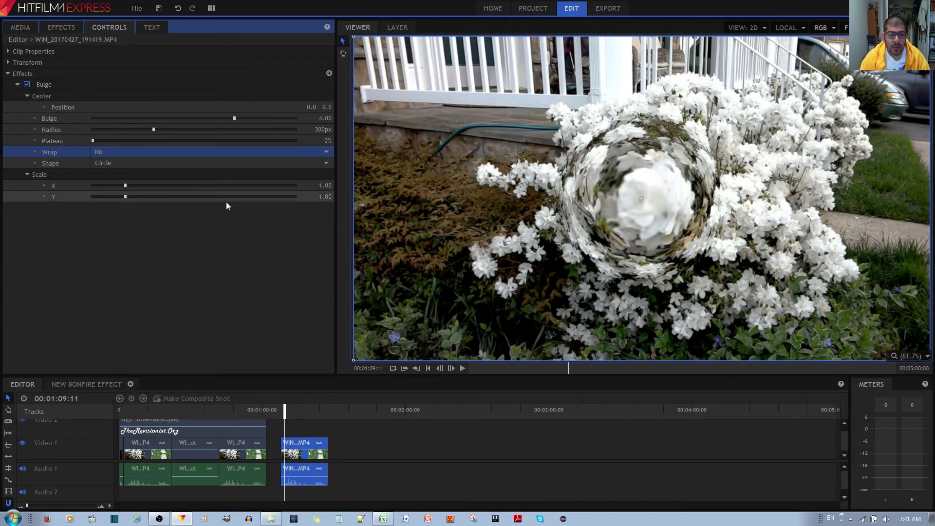
key("ctrl+z")
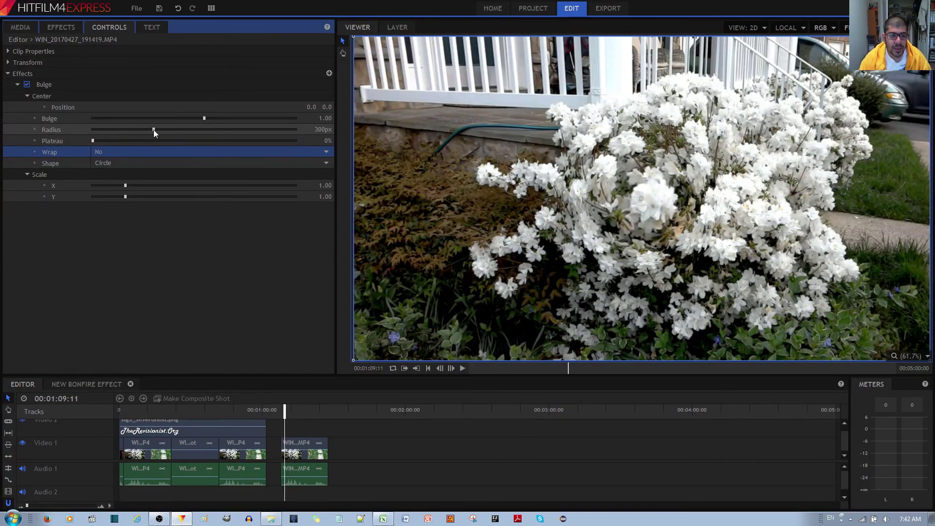
Step: Set radius to 1000px and Bulge to -10, switching Wrap from Tile to Reflect
left_click_drag(154, 131, 334, 142)
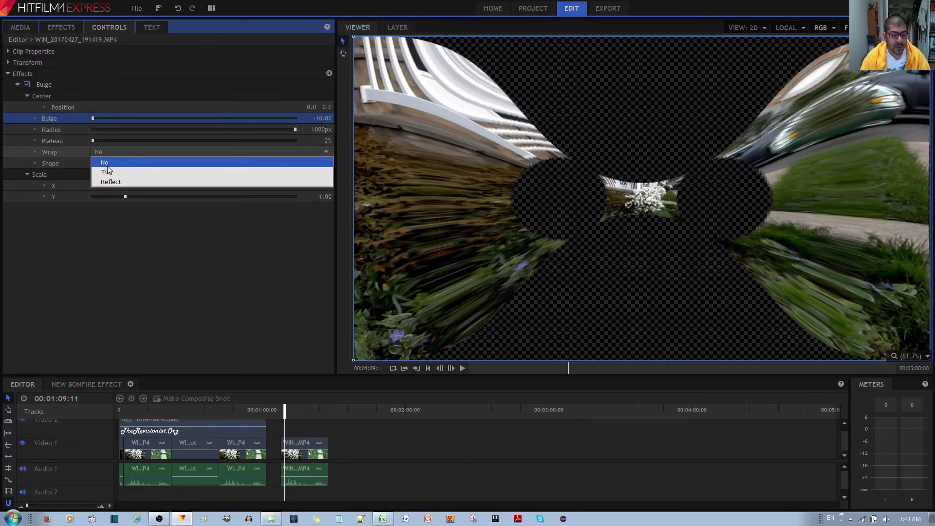
left_click(117, 173)
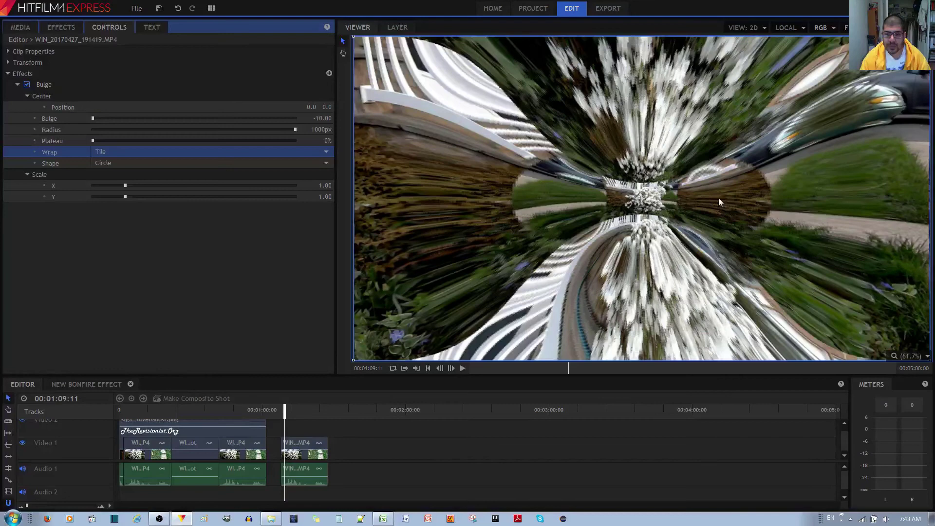
left_click(176, 151)
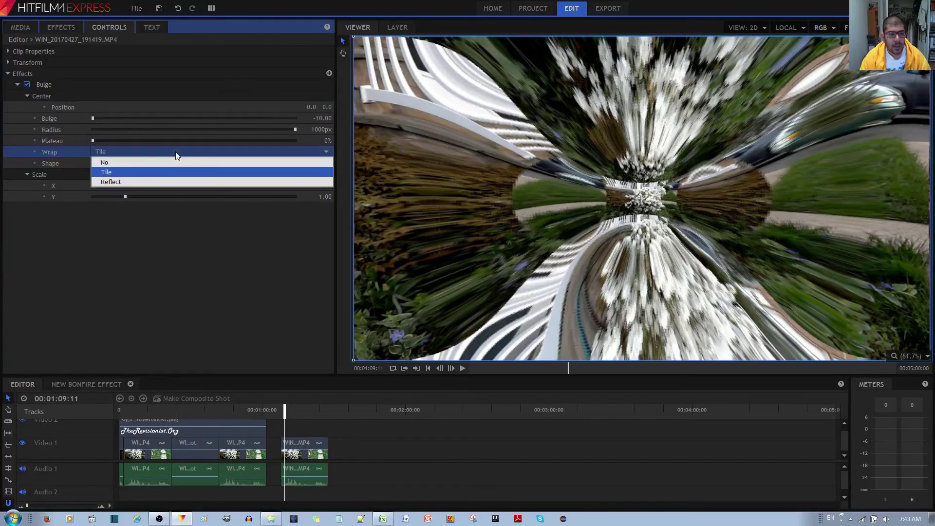
left_click(162, 180)
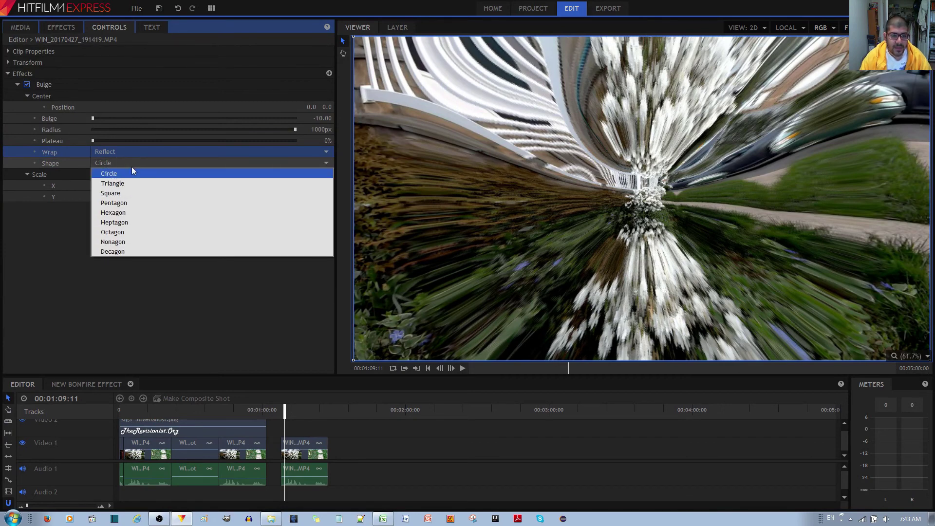
Step: Cycle the bulge shape through Triangle, Square, Hexagon and Heptagon
left_click(125, 183)
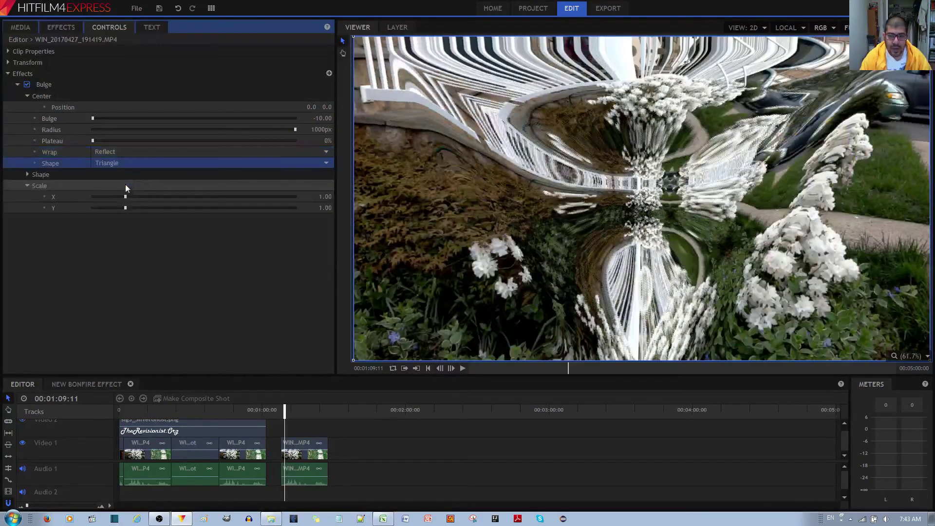
left_click(131, 162)
left_click(124, 194)
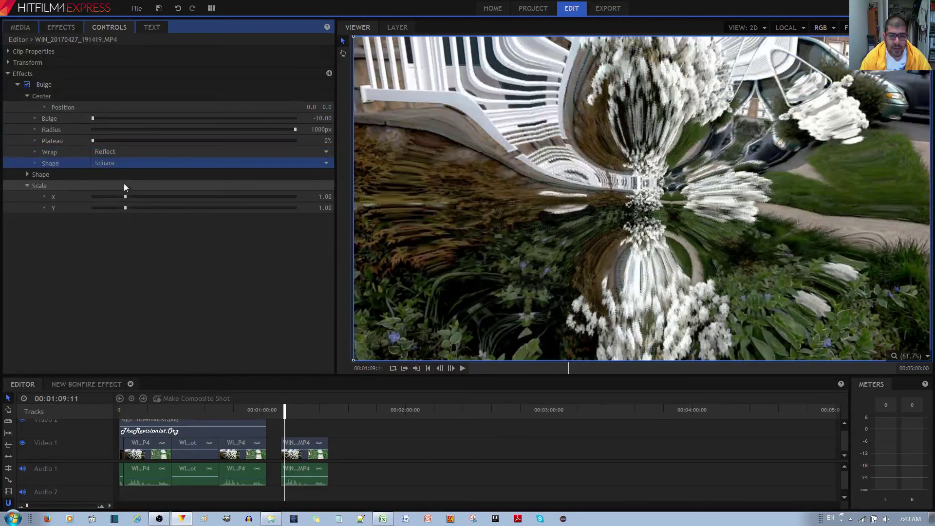
left_click(127, 162)
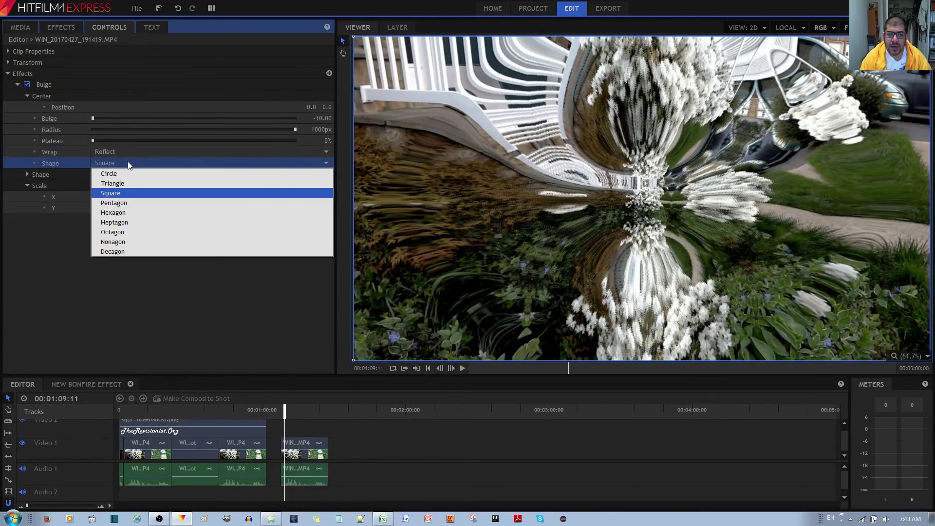
left_click(120, 212)
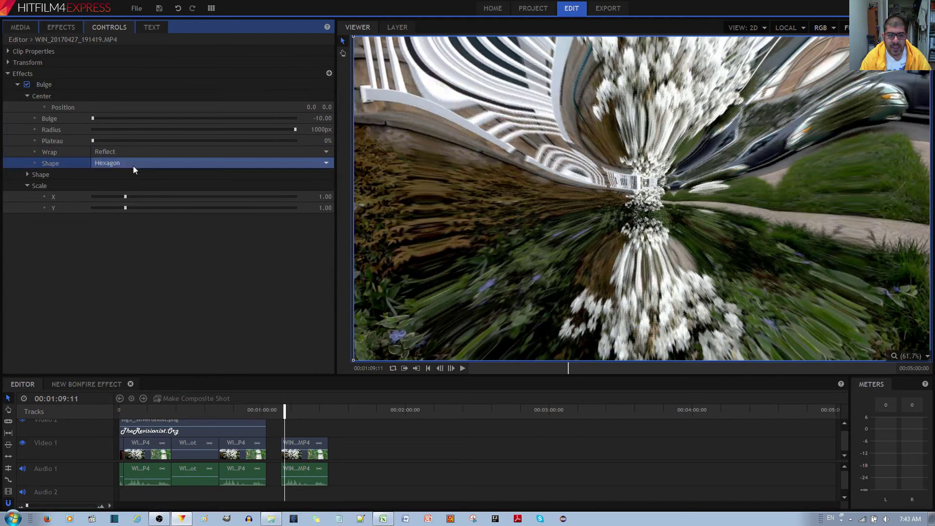
left_click(133, 166)
left_click(118, 219)
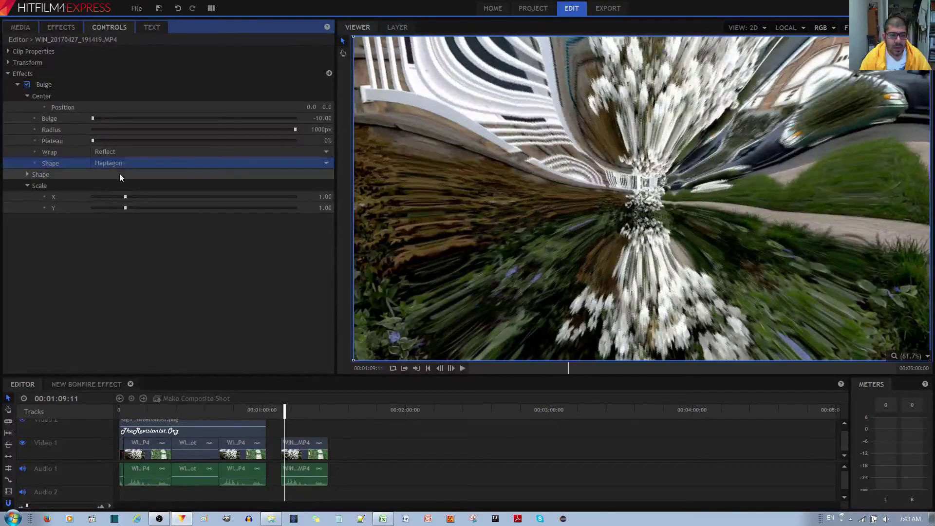
Step: Reset Bulge strength and radius, then set strength to 4.8 and Plateau to 79%
right_click(77, 118)
left_click(83, 122)
right_click(78, 128)
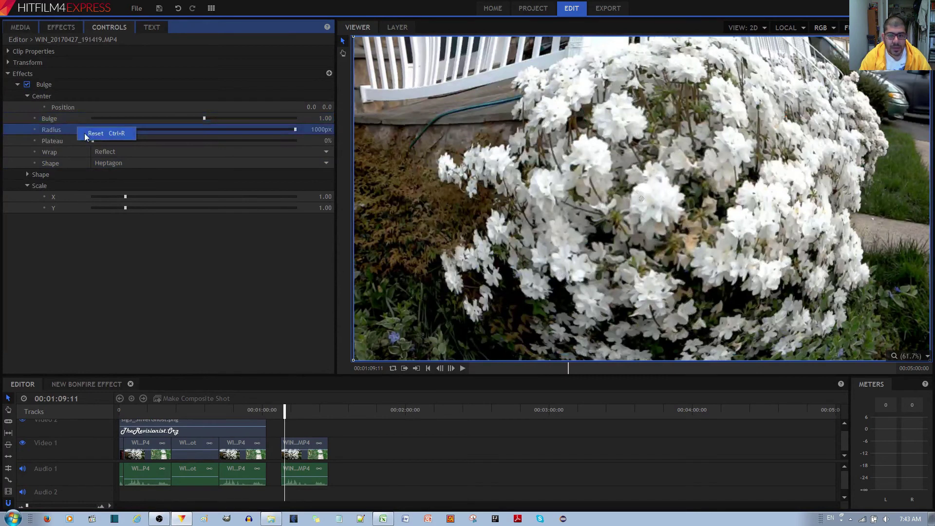
left_click(86, 133)
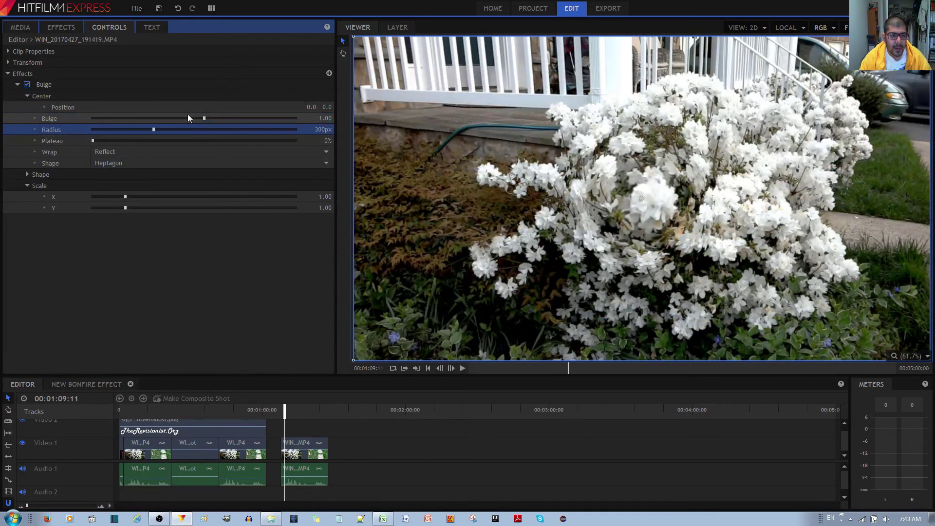
left_click_drag(203, 121, 242, 119)
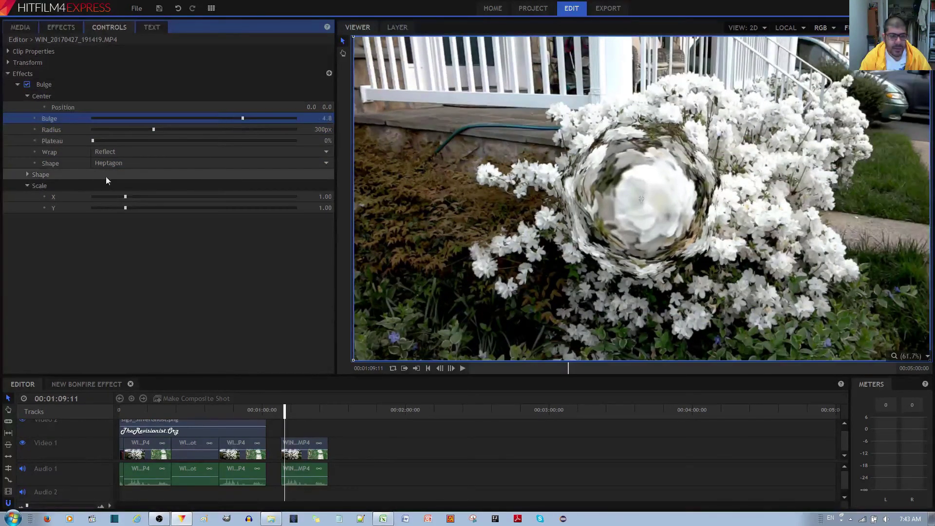
left_click(114, 164)
left_click(342, 272)
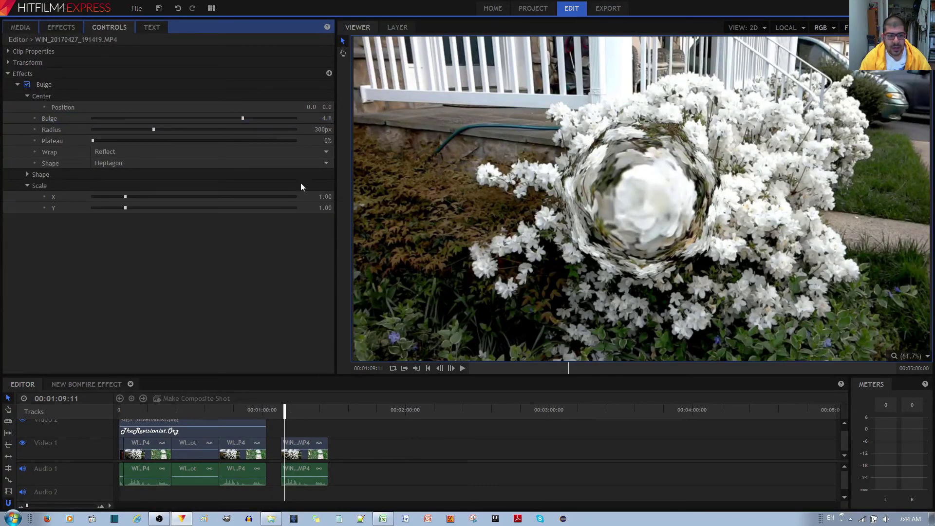
left_click_drag(95, 143, 257, 141)
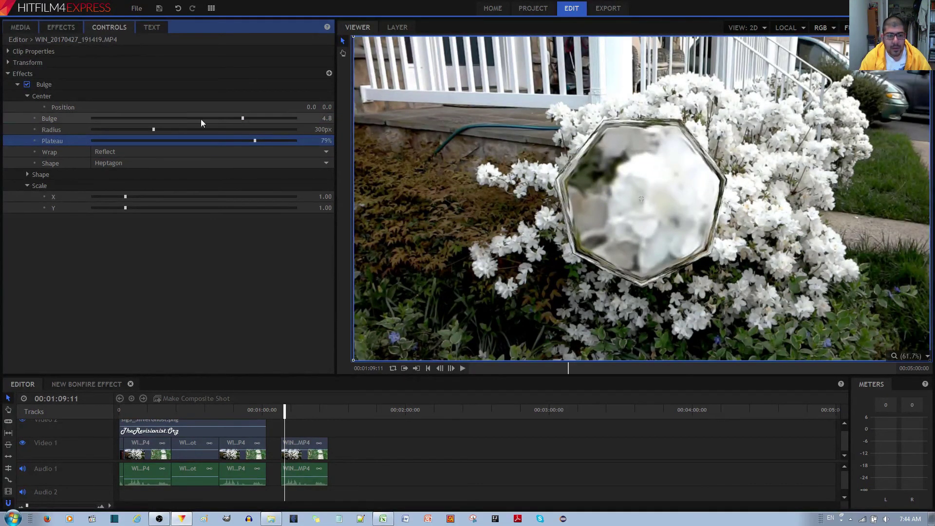
Step: Step the bulge shape through Octagon and Nonagon to Decagon
left_click(117, 163)
left_click(112, 230)
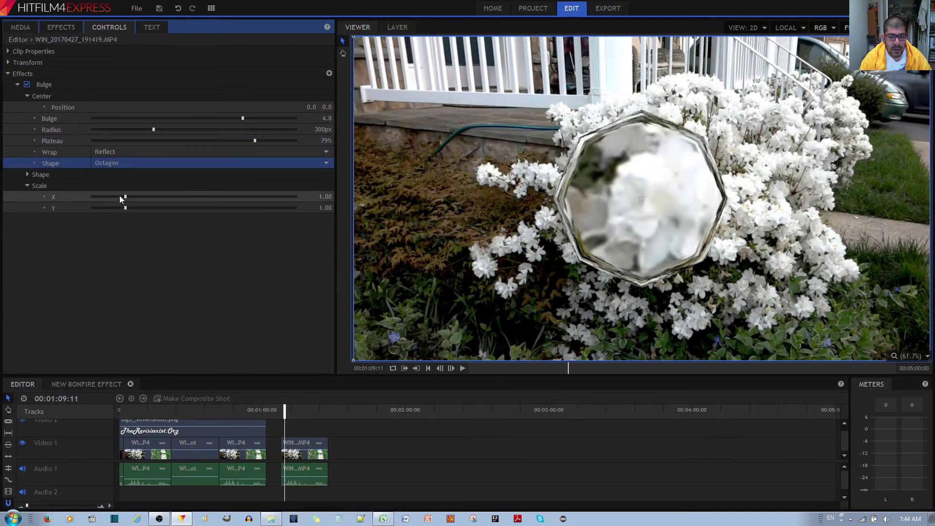
left_click(121, 164)
left_click(122, 241)
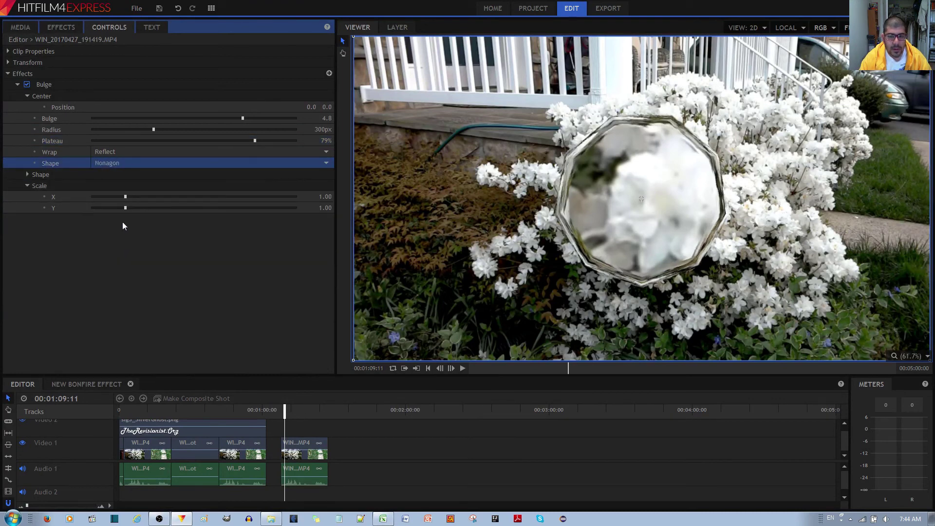
left_click(124, 163)
left_click(116, 252)
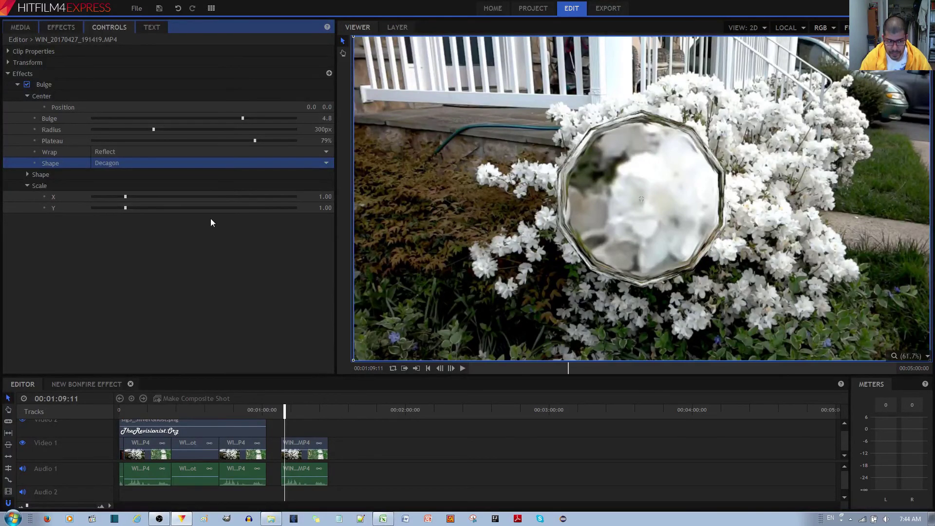
Step: Reveal the shape settings and switch the bulge shape to Hexagon, undoing a trial rotation
left_click(28, 174)
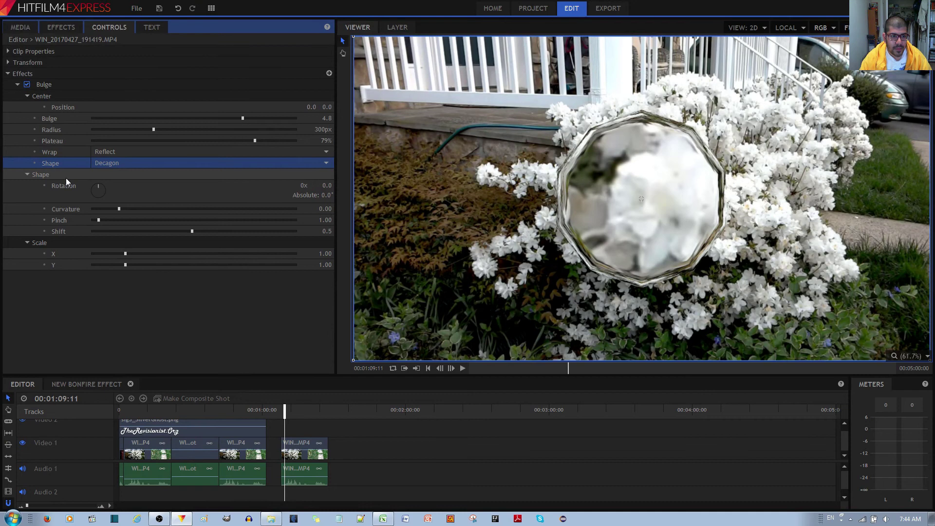
left_click(109, 164)
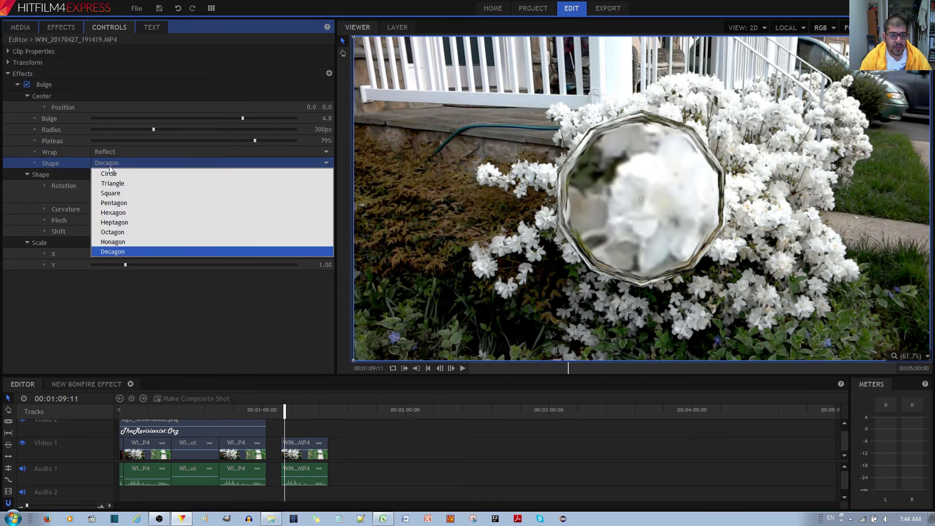
left_click(109, 171)
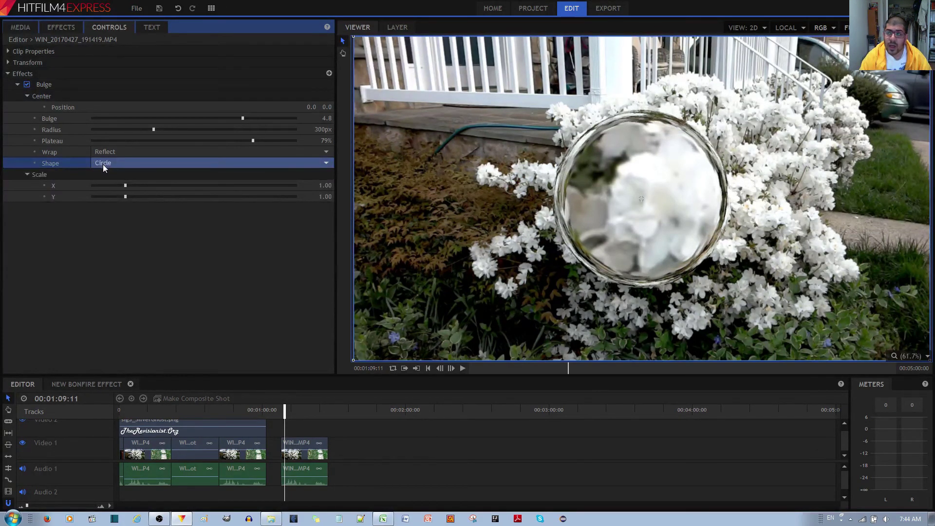
left_click(103, 165)
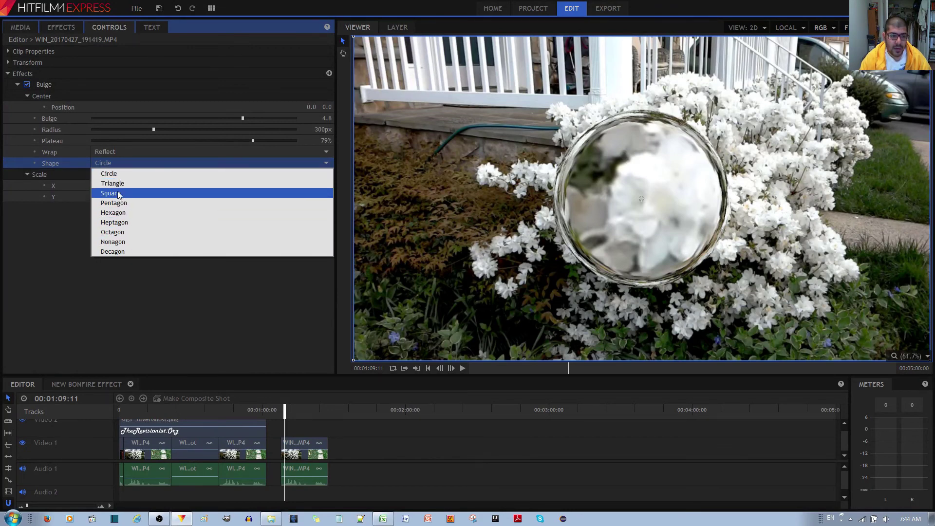
left_click(121, 214)
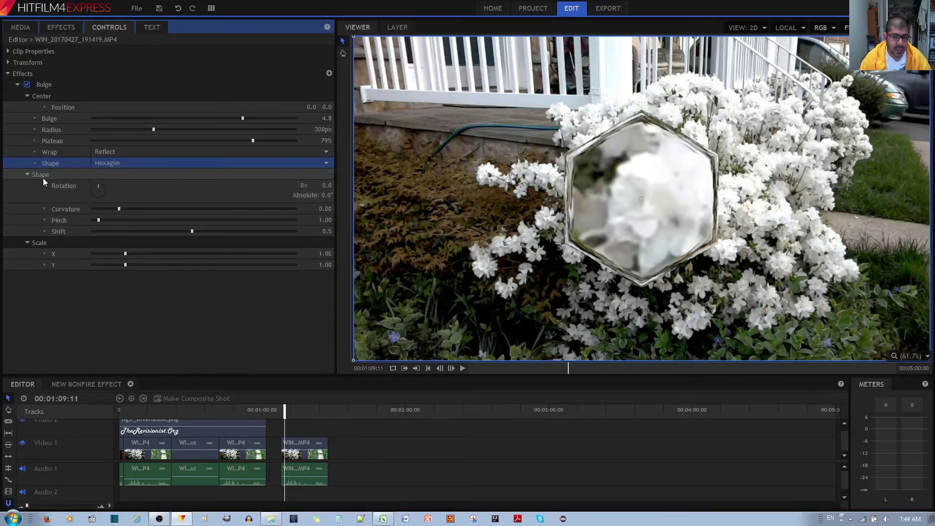
mouse_move(98, 189)
left_mouse_down()
mouse_move(89, 186)
mouse_move(104, 191)
left_mouse_up()
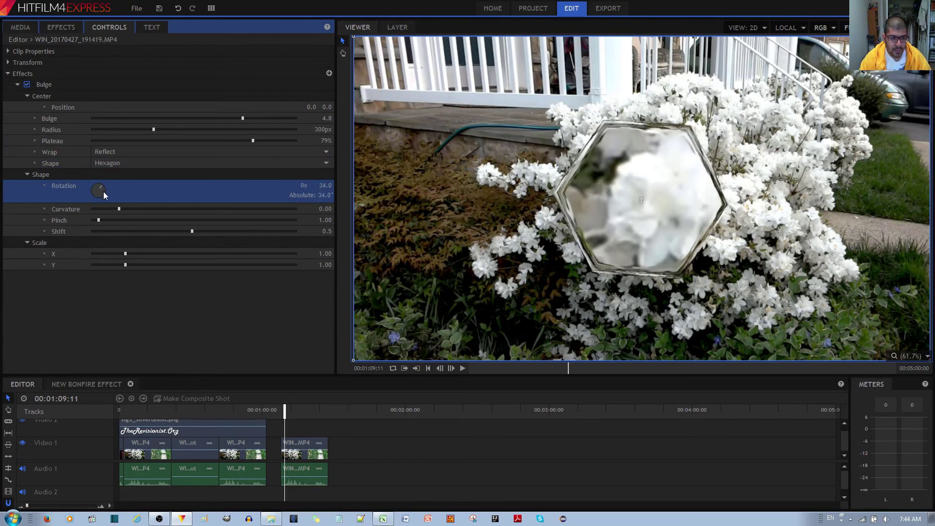
key("ctrl+z")
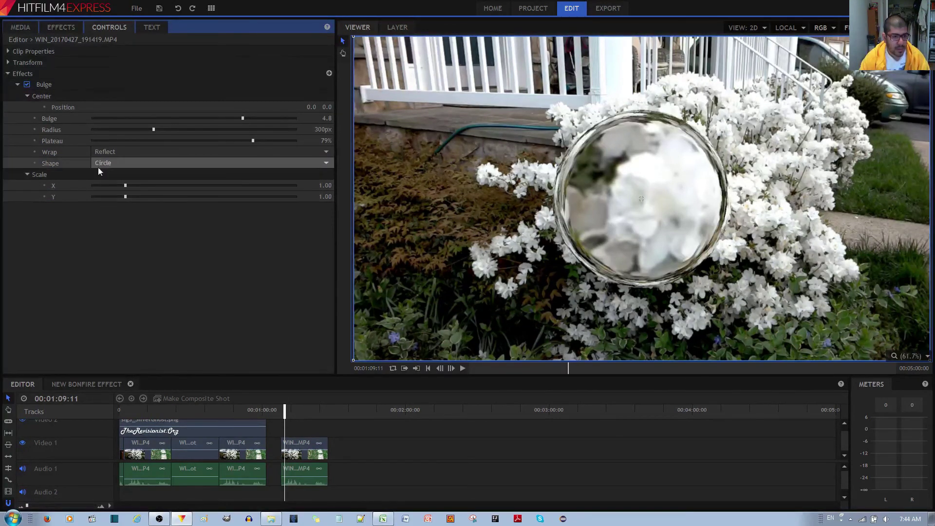
left_click(97, 166)
left_click(102, 210)
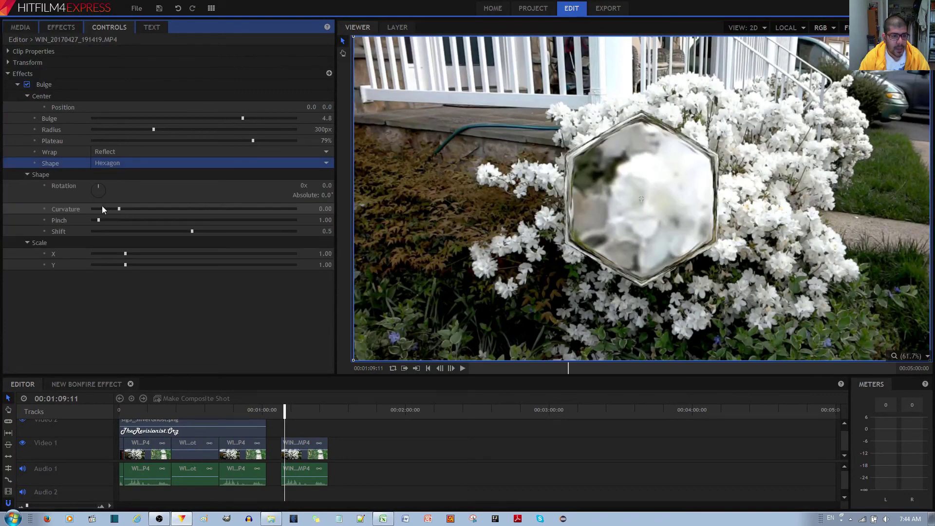
Step: Rotate the hexagonal bulge 1 turn plus 50 degrees (410° absolute)
left_click(304, 187)
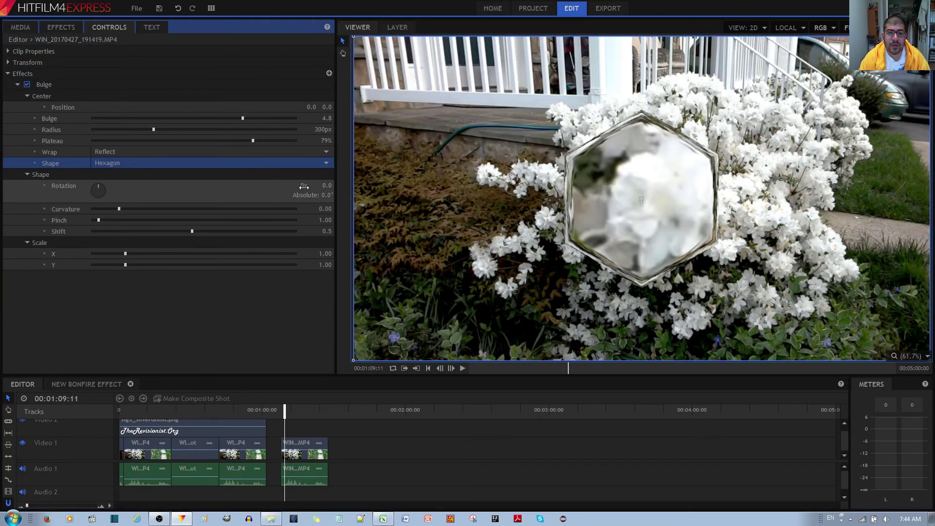
type("1")
key("Return")
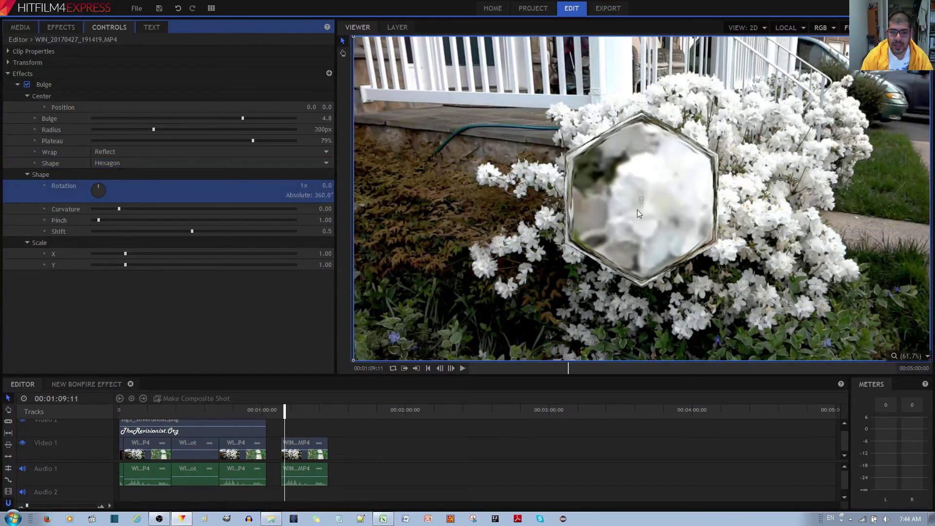
left_click(329, 187)
type("5")
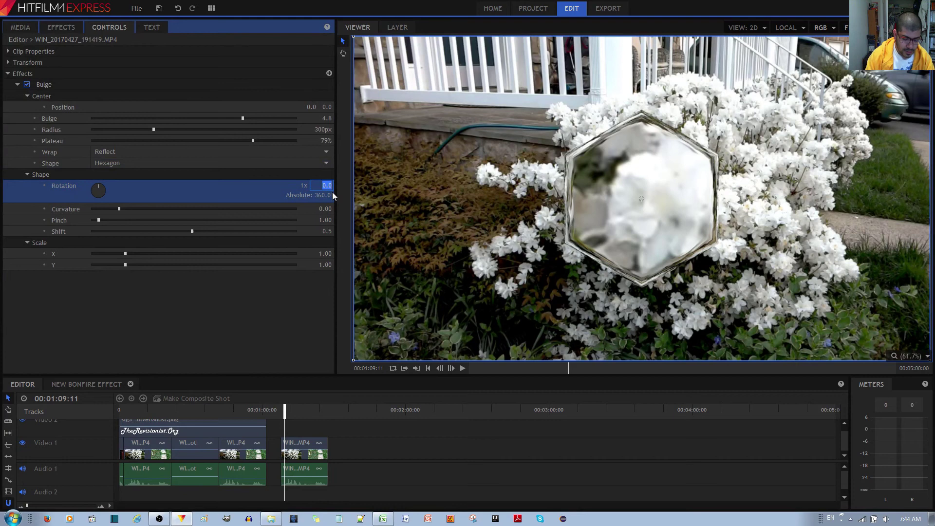
type("0")
key("Return")
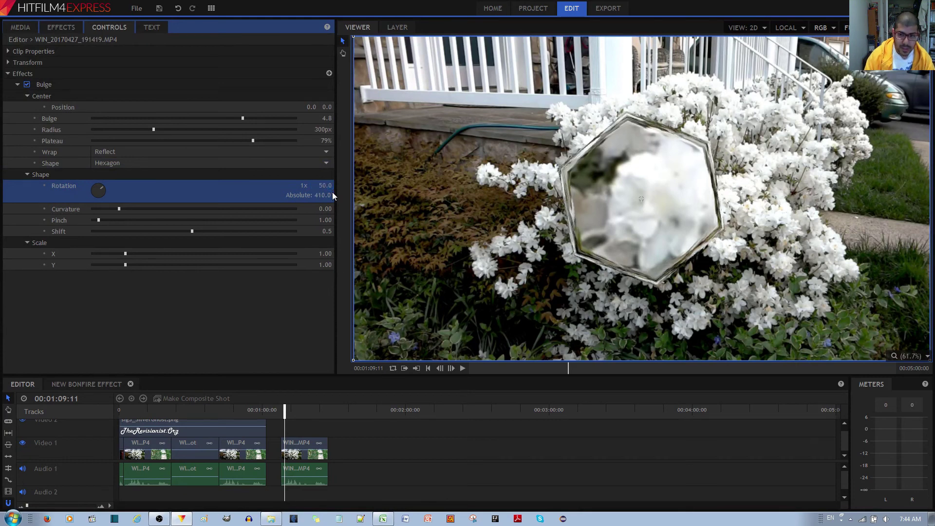
Step: Set Pinch to 12.25, keeping Curvature at 0.00 and Shift at 0.5 after undoing trial drags
left_click_drag(119, 210, 318, 216)
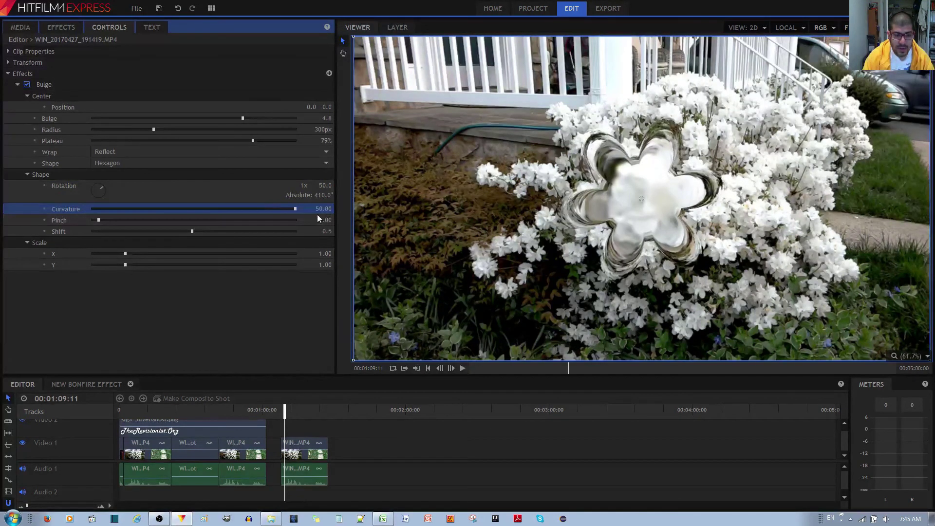
key("ctrl+z")
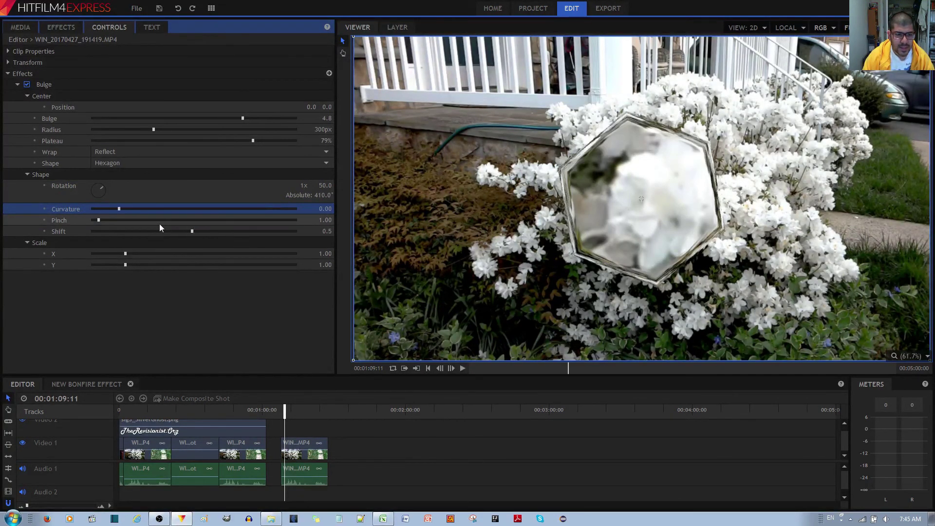
left_click_drag(98, 220, 121, 220)
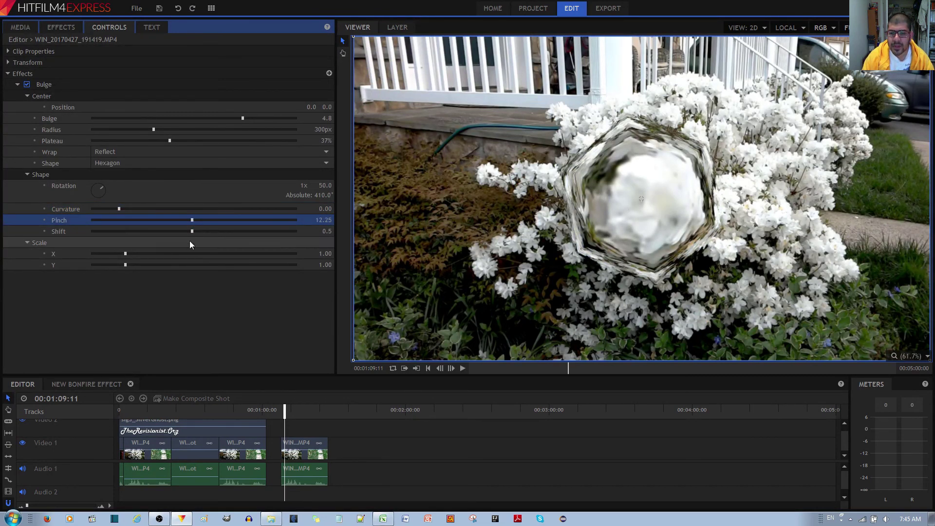
left_click(190, 220)
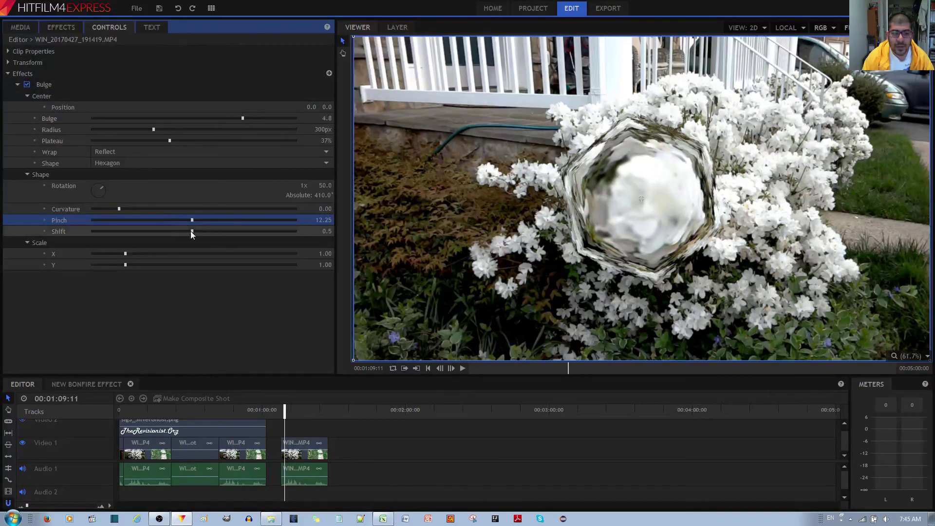
left_click_drag(192, 232, 314, 238)
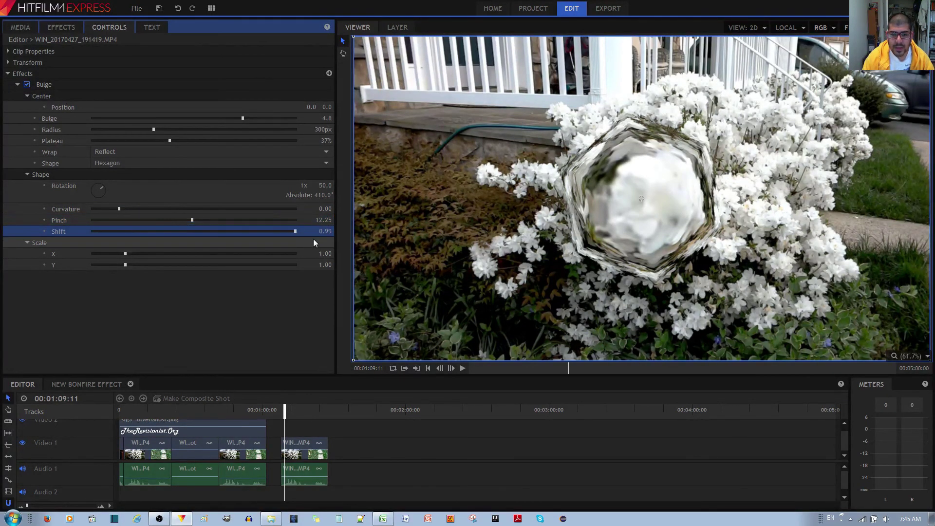
key("ctrl+z")
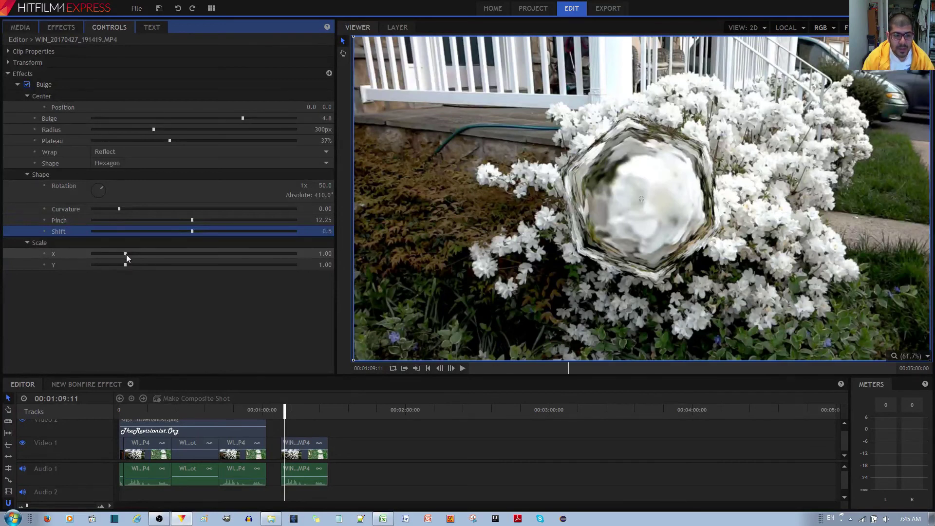
Step: Stretch the bulge to Scale X 3.60, undoing the extreme X and Y stretches
left_click_drag(126, 254, 147, 256)
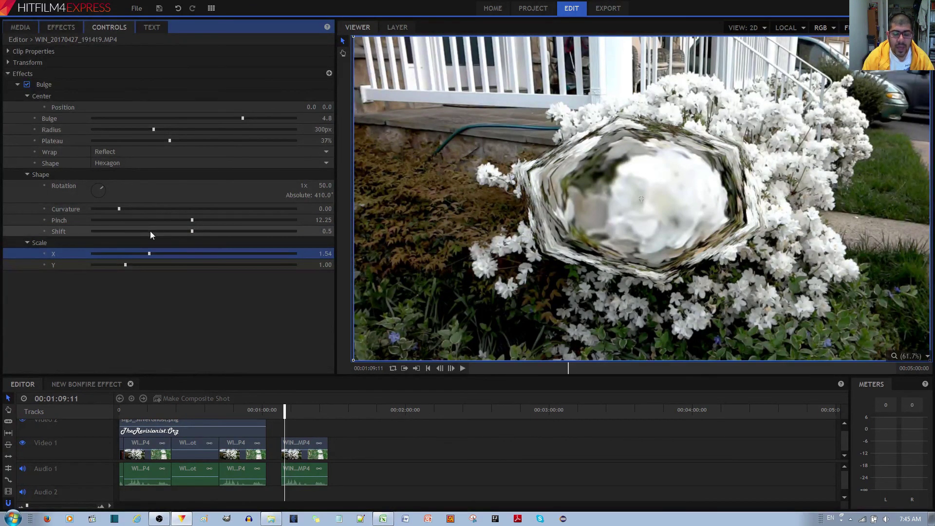
left_click_drag(149, 254, 298, 258)
key("ctrl+z")
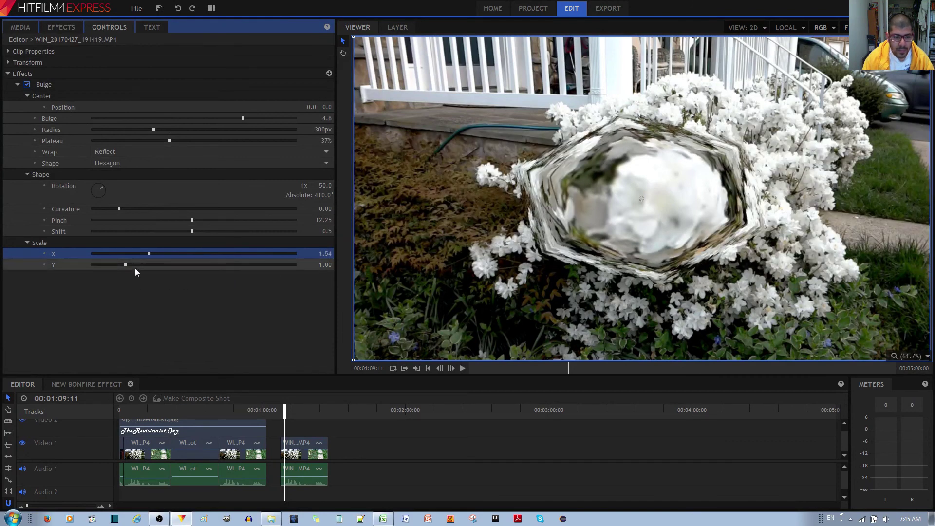
left_click_drag(126, 265, 280, 267)
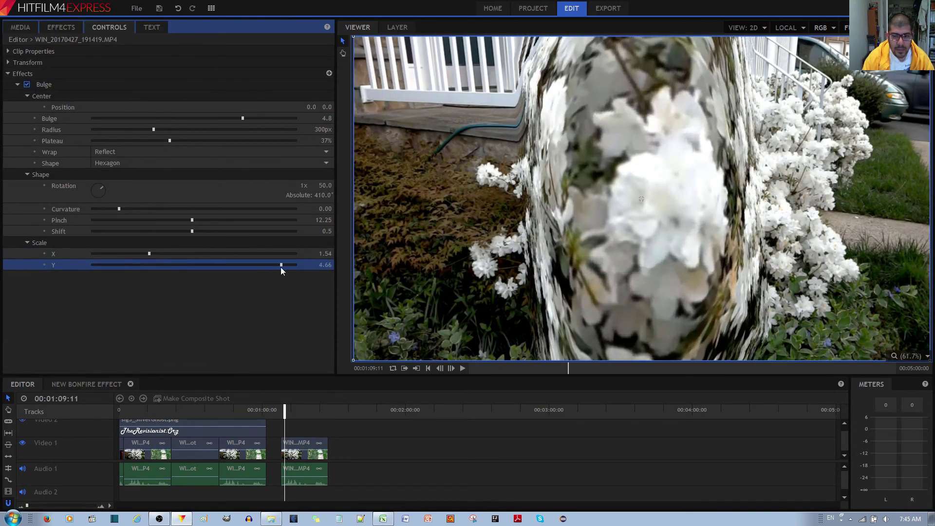
key("ctrl+z")
left_click_drag(149, 255, 236, 256)
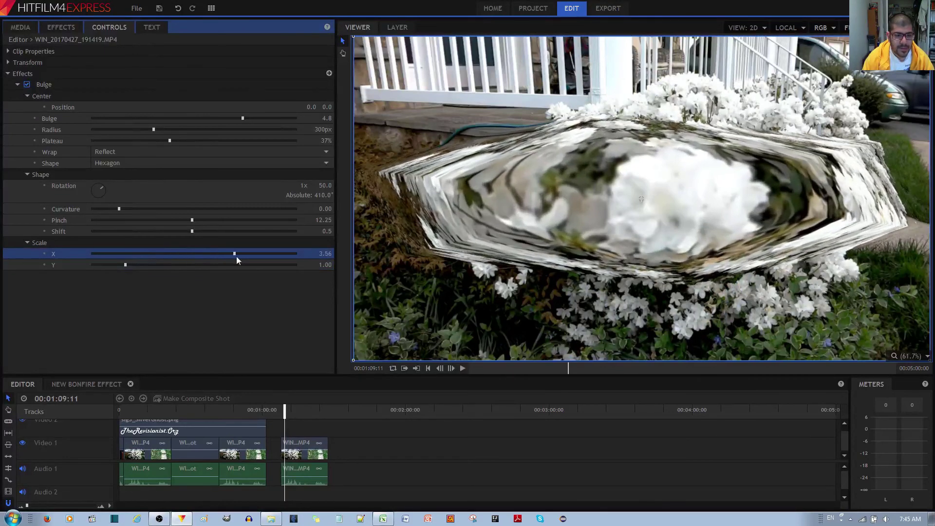
Step: Raise Pinch to 16.75 and set Shift to 0.57
left_click(191, 221)
scroll(111, 221, "up", 5)
left_click(227, 220)
left_click_drag(192, 231, 87, 233)
left_click(209, 233)
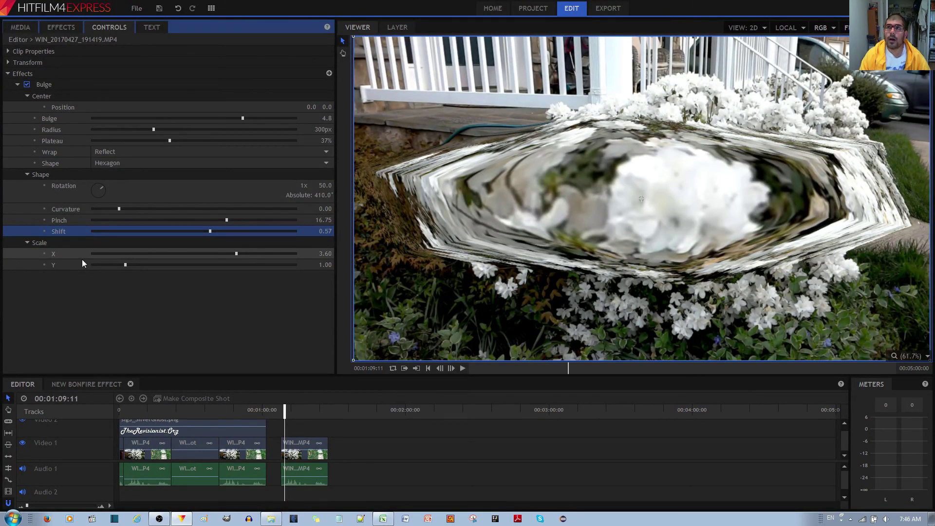
Step: Move the playhead back to the 5-second mark of the first azalea clip
left_click(156, 412)
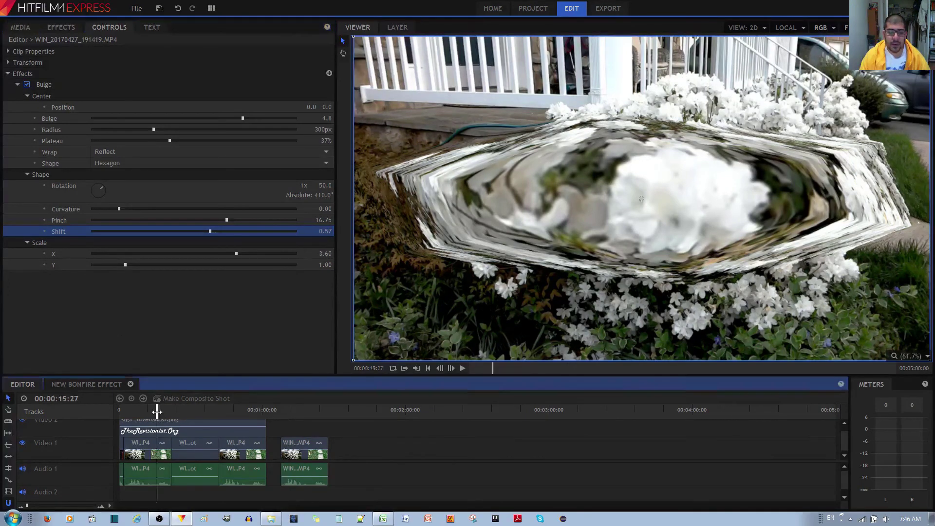
left_click(146, 412)
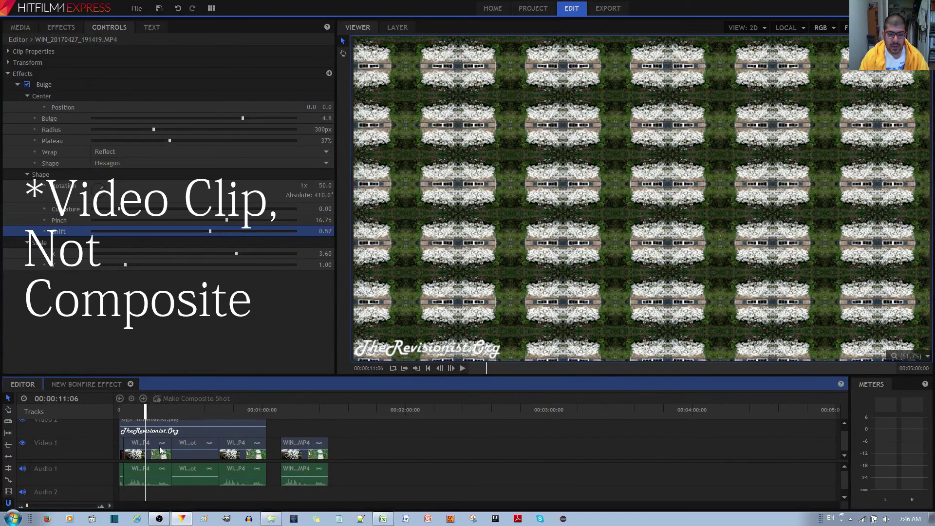
left_click(131, 410)
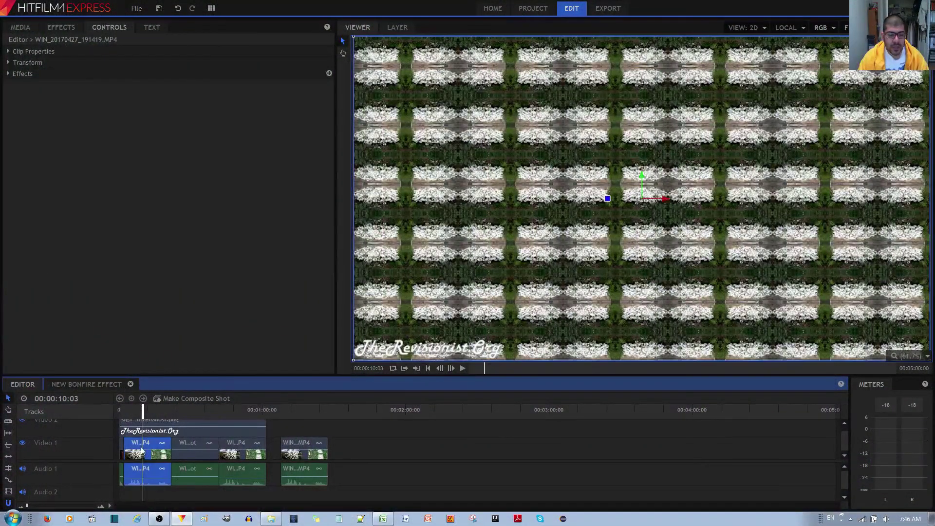
Step: Close the bonfire effect editor and expand the first clip's Bulge shape, scale and center settings
left_click(131, 384)
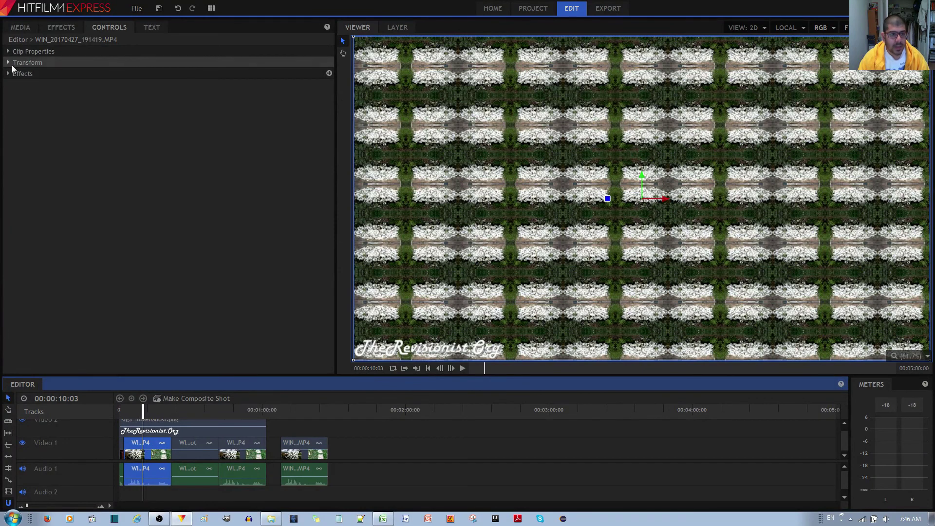
left_click(10, 75)
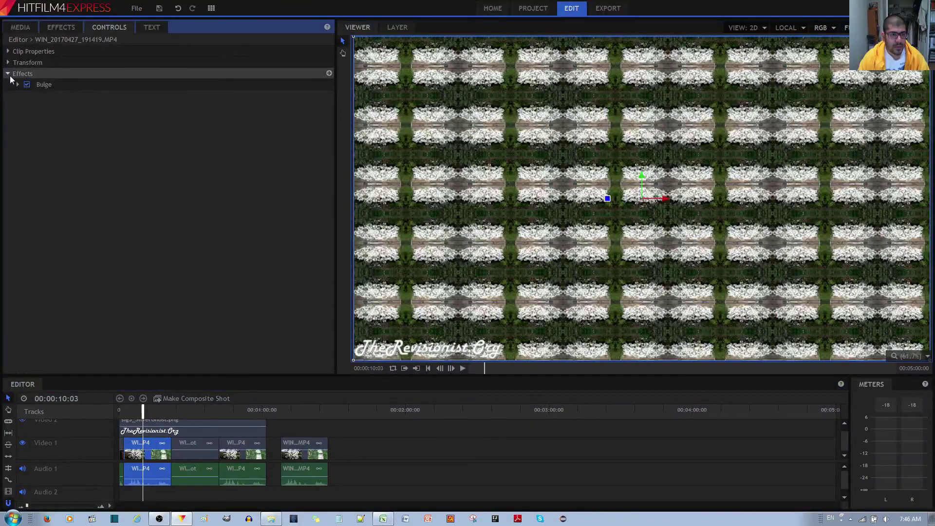
left_click(18, 85)
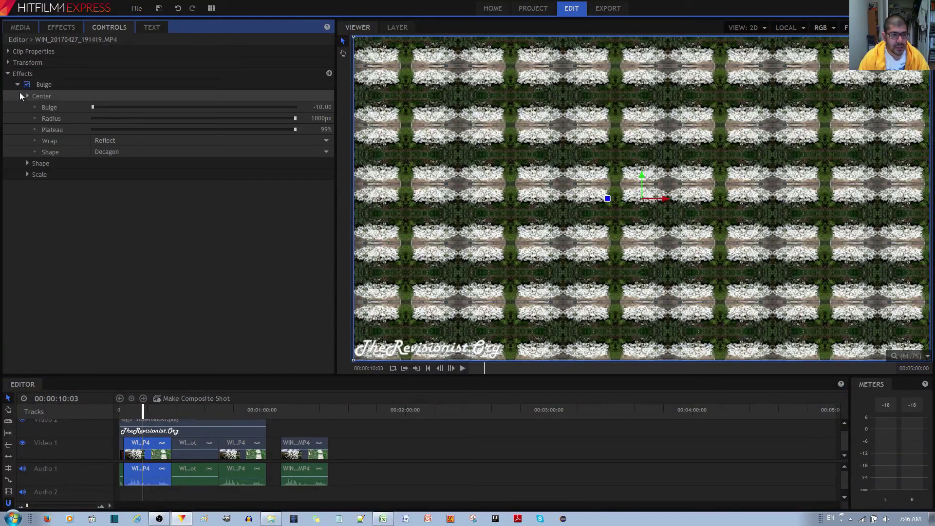
left_click(30, 162)
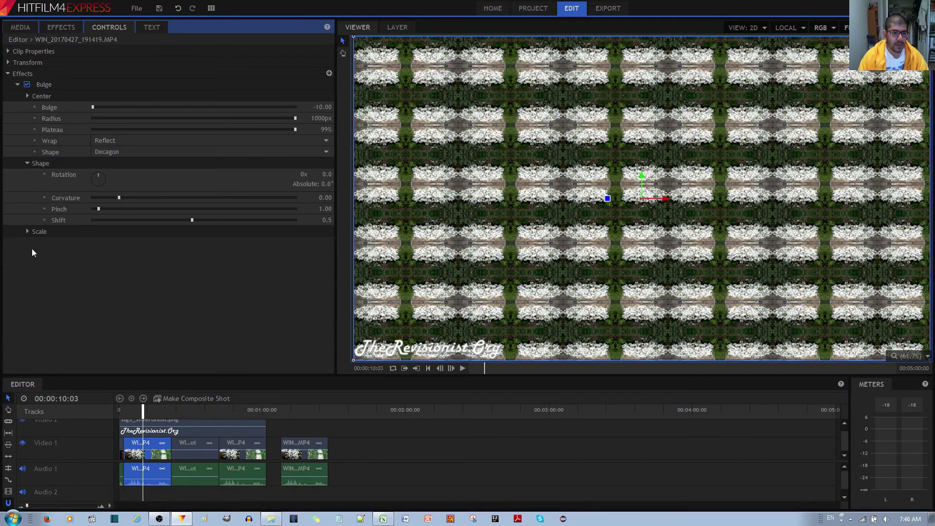
left_click(30, 235)
left_click(25, 232)
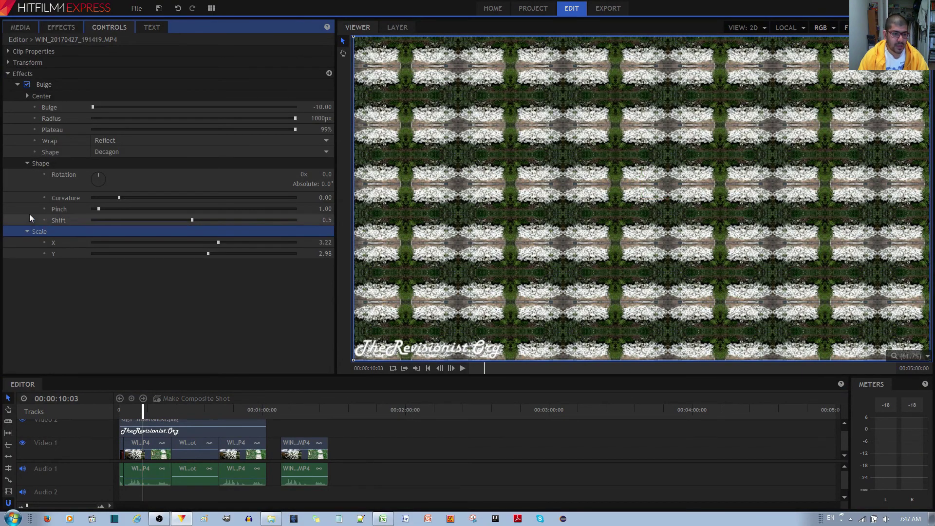
left_click(31, 163)
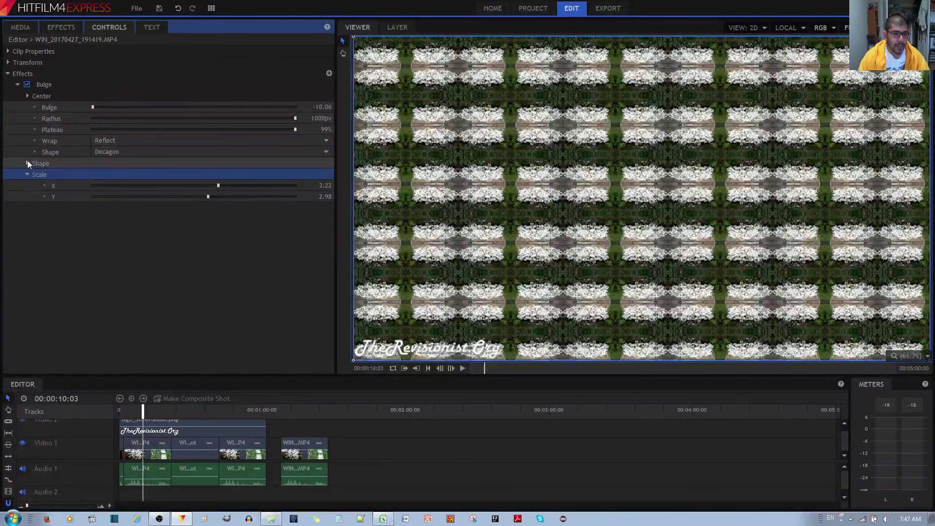
left_click(27, 162)
left_click(26, 95)
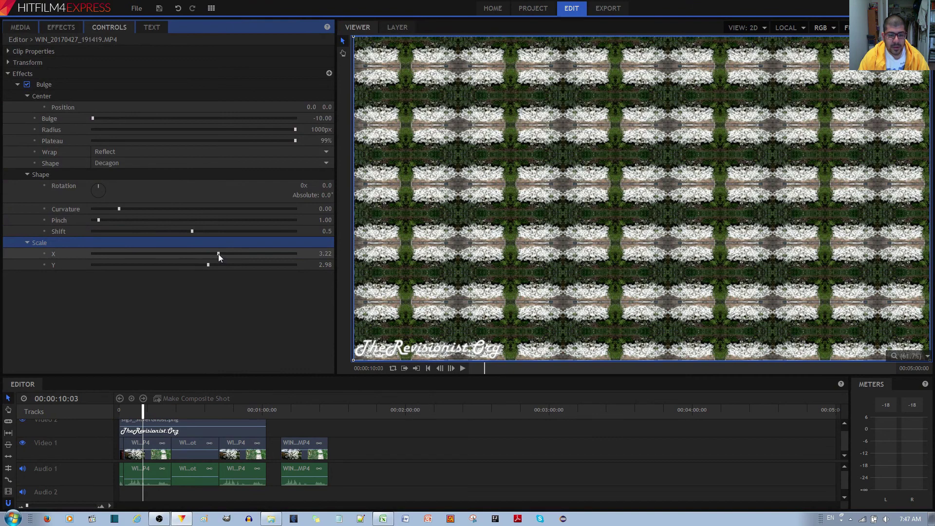
Step: Shrink the horizontal scale, raise Bulge to 10.00, then return it to -10.00
mouse_move(219, 253)
left_mouse_down()
mouse_move(86, 250)
mouse_move(212, 260)
left_mouse_up()
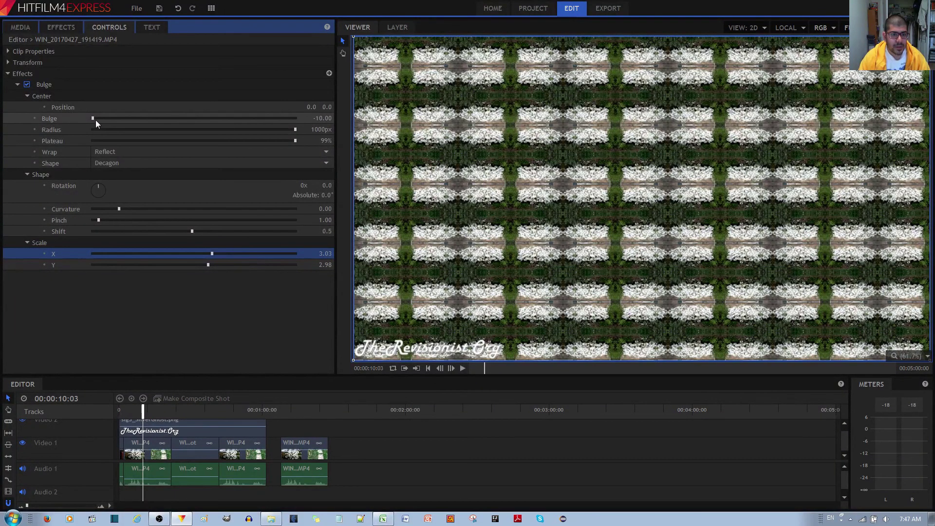
left_click_drag(93, 119, 311, 124)
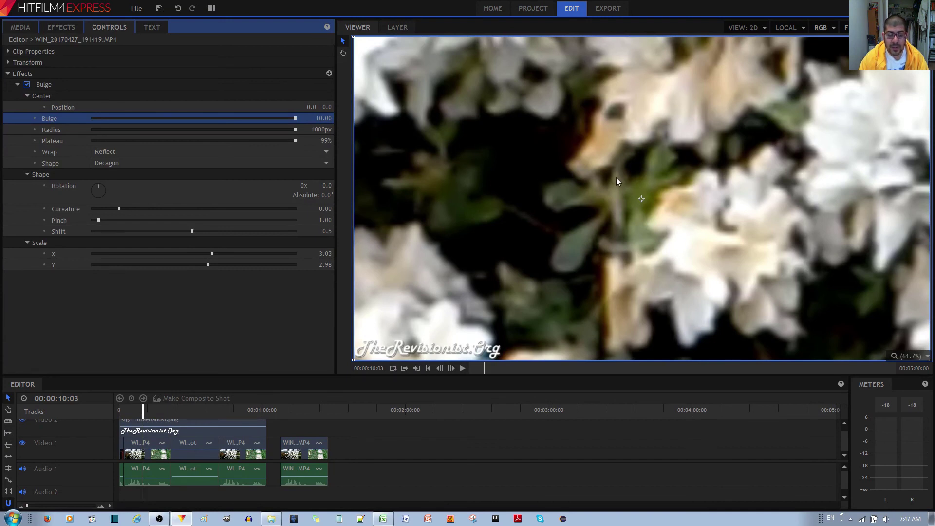
left_click_drag(307, 118, 291, 122)
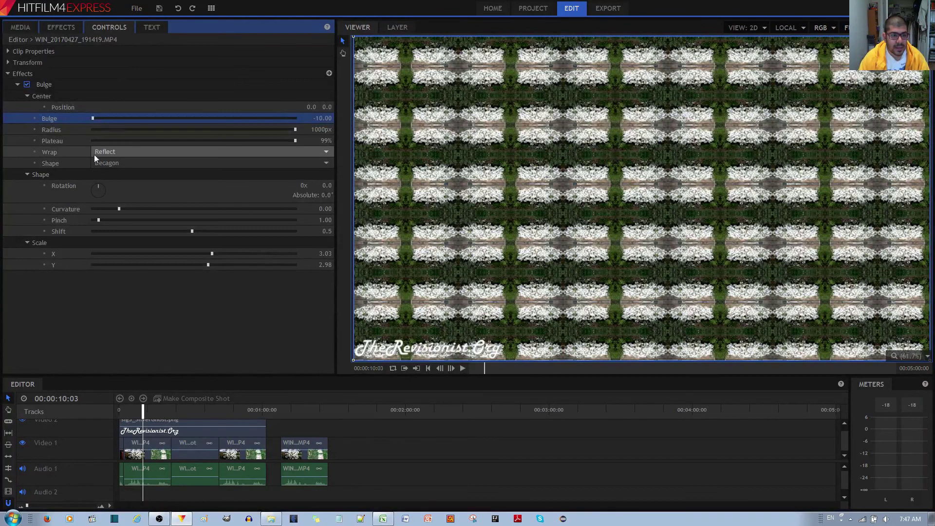
left_click(109, 152)
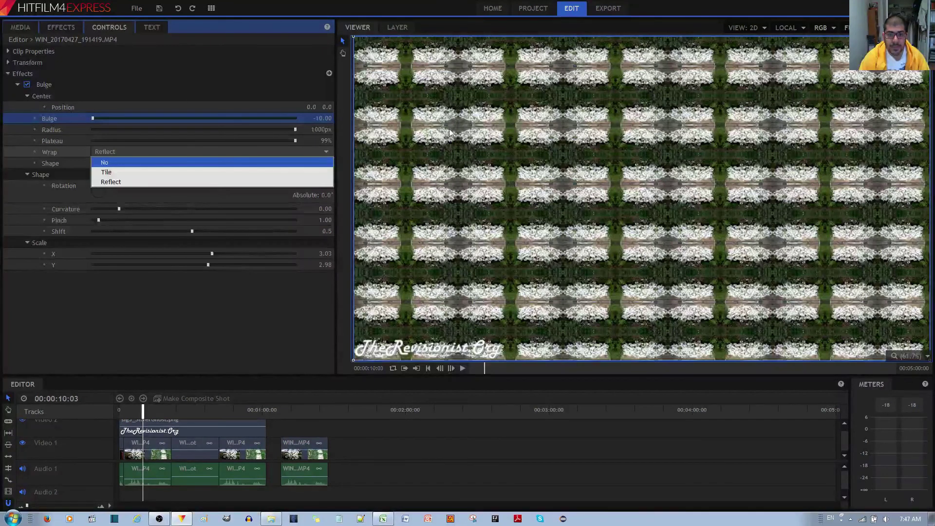
left_click(110, 172)
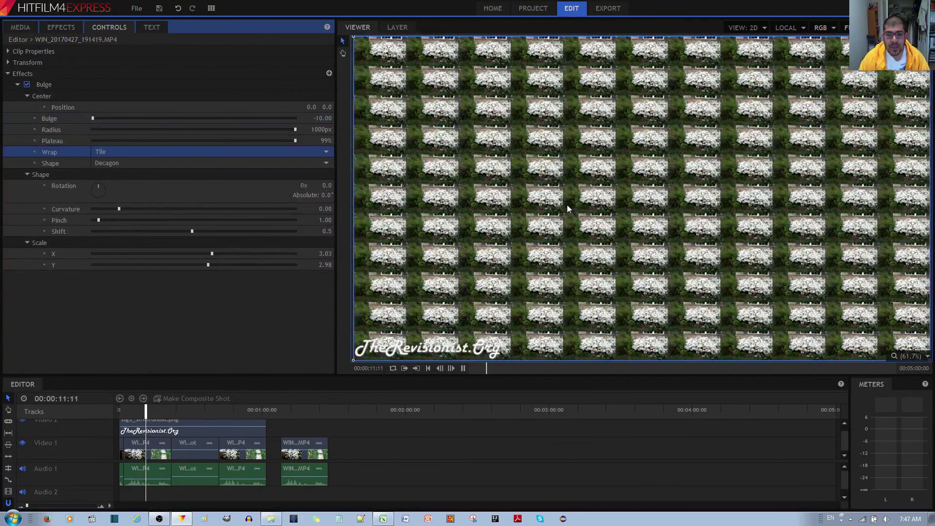
key("space")
left_click(205, 152)
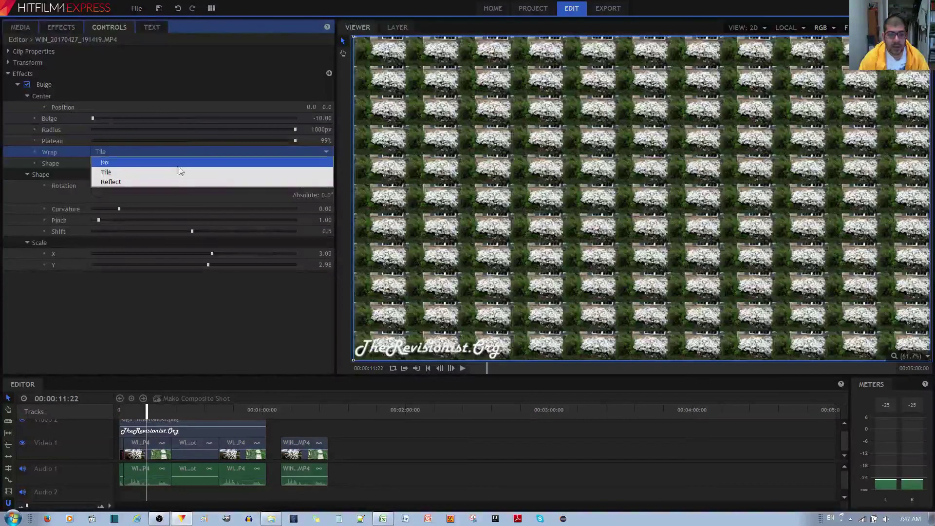
left_click(168, 182)
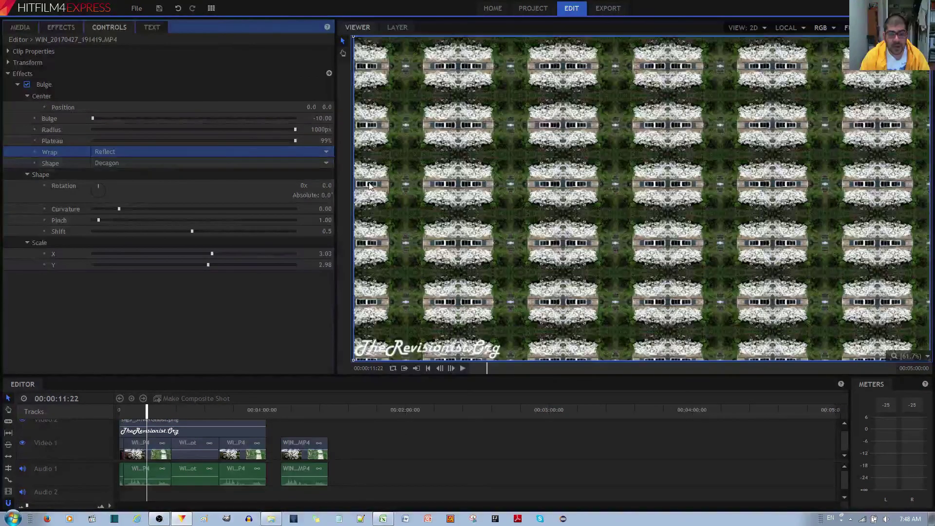
key("space")
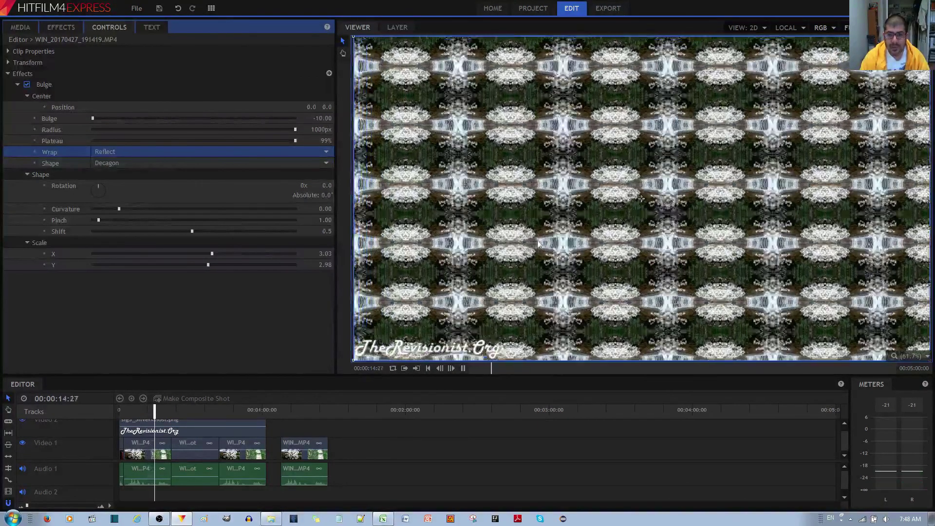
key("space")
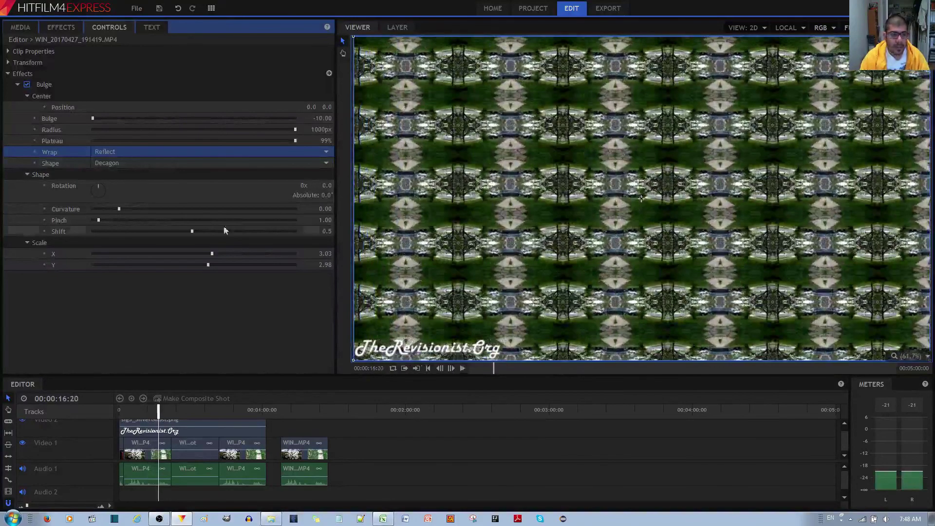
left_click(296, 129)
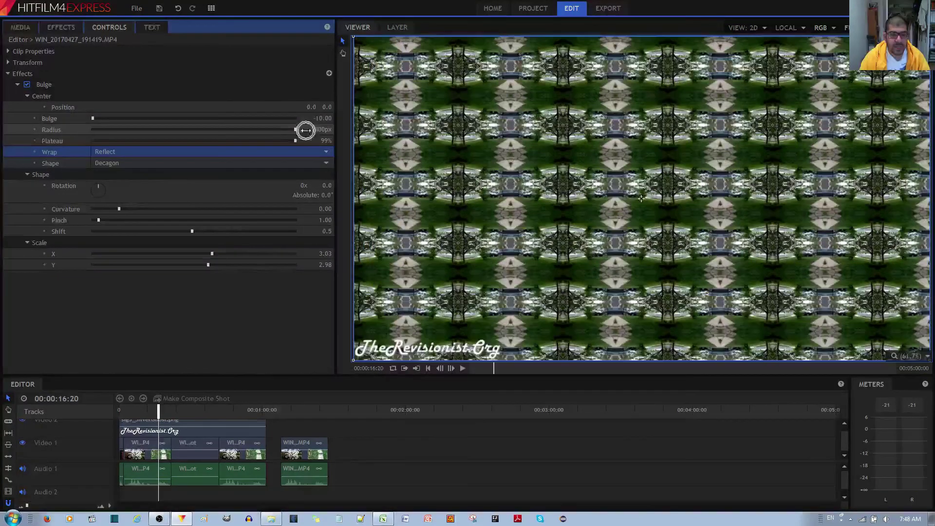
left_click_drag(296, 130, 258, 131)
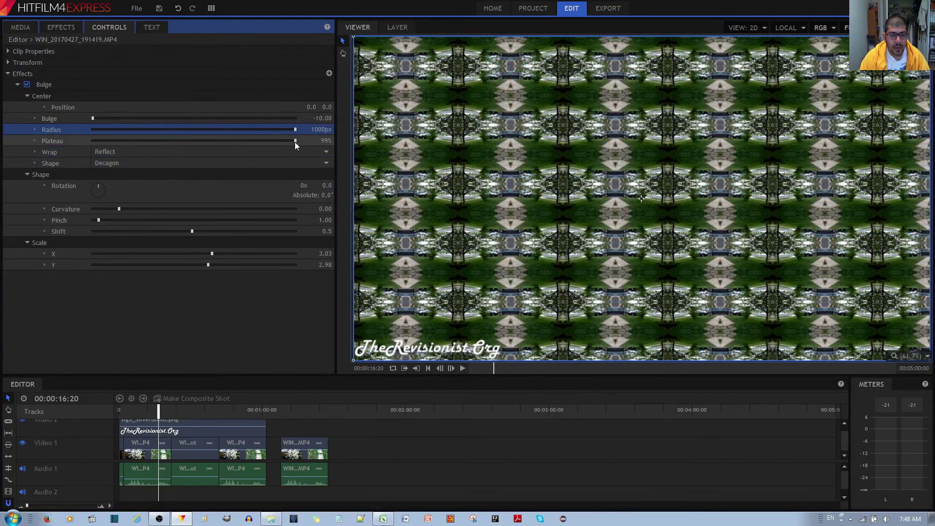
left_click_drag(295, 141, 239, 141)
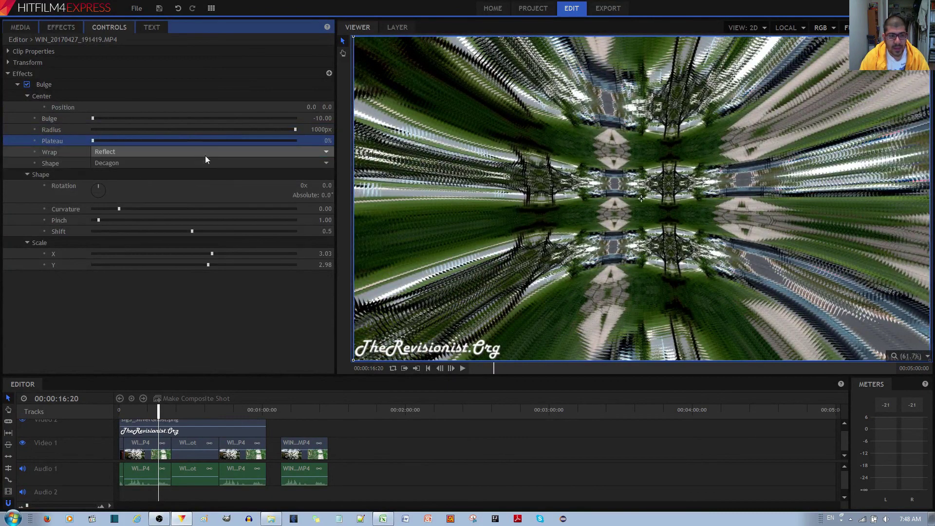
key("space")
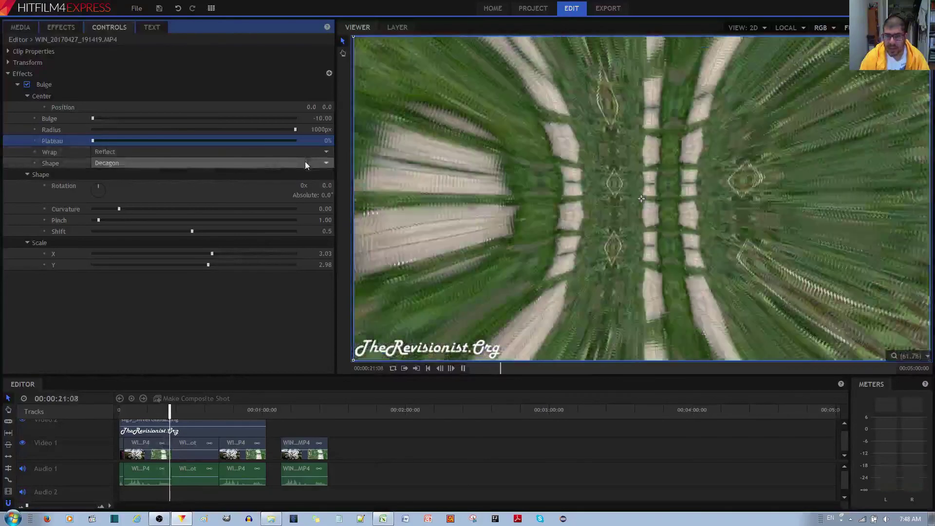
key("space")
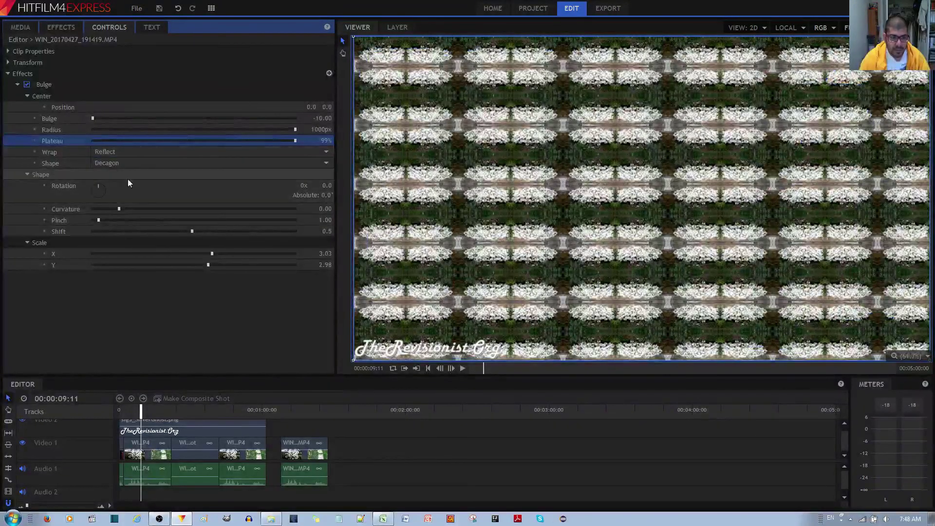
Step: Check the wrap mode choices and keep Reflect
left_click(139, 154)
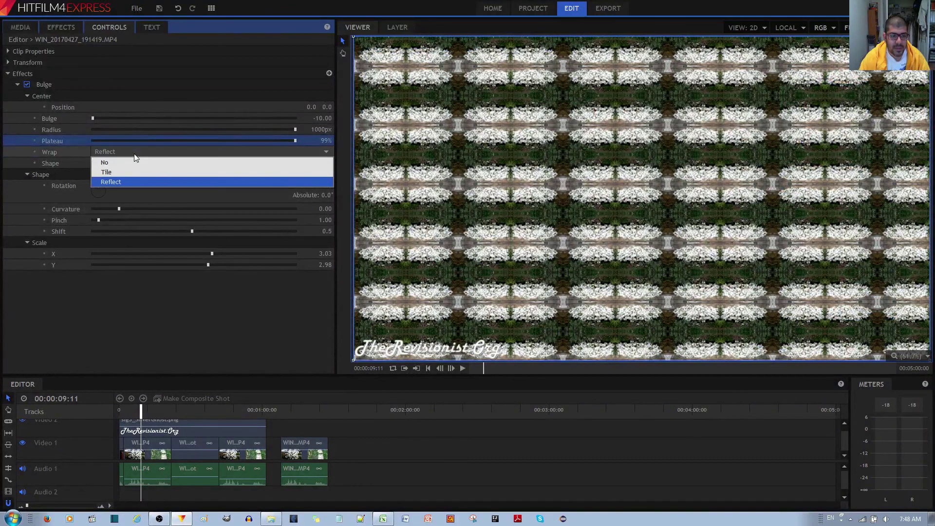
left_click(133, 151)
left_click(120, 152)
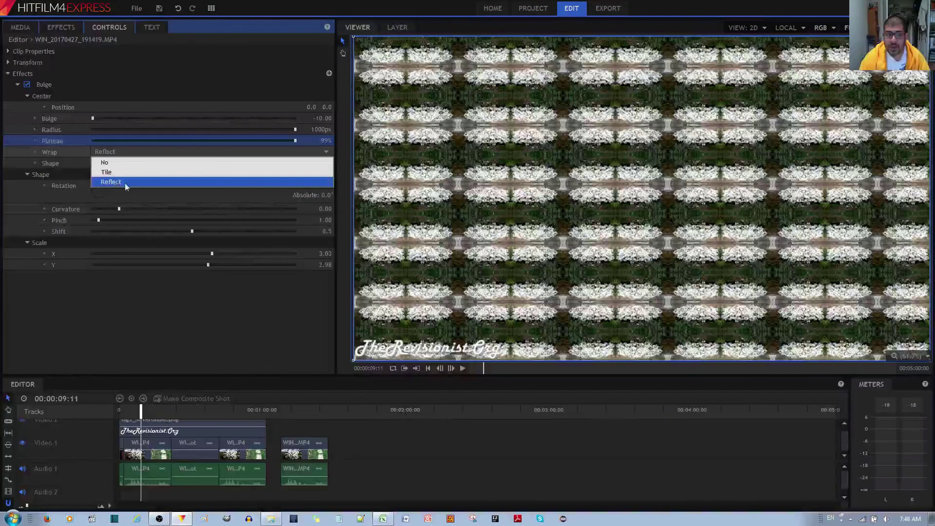
left_click(140, 281)
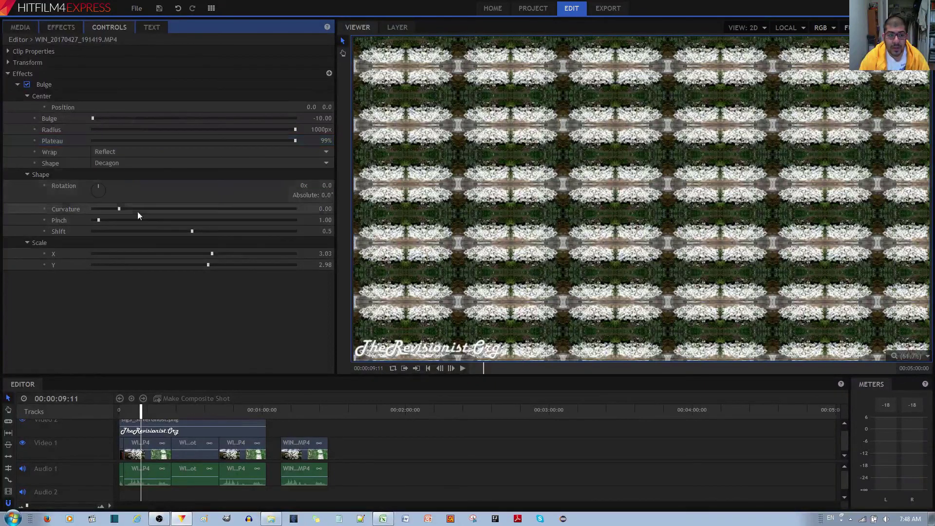
Step: Try the Square, Pentagon, Triangle and Decagon bulge shapes
left_click(121, 165)
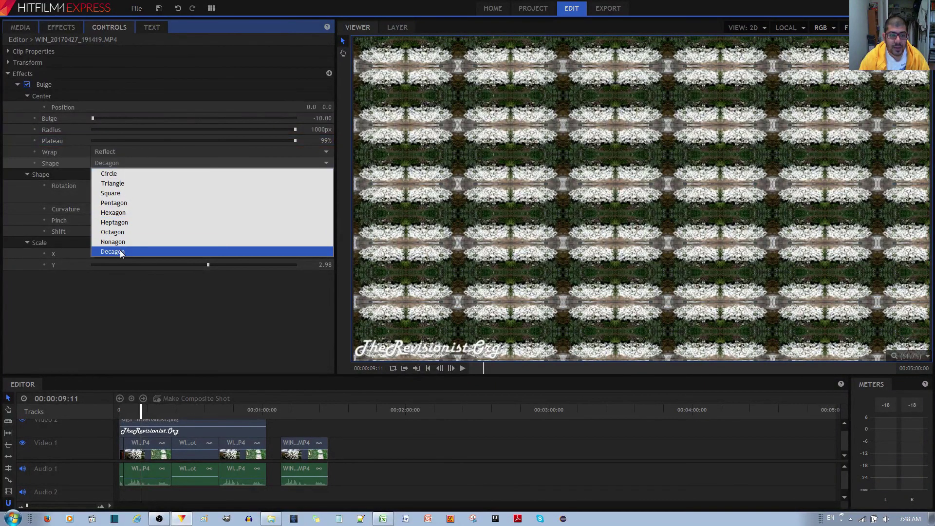
left_click(115, 192)
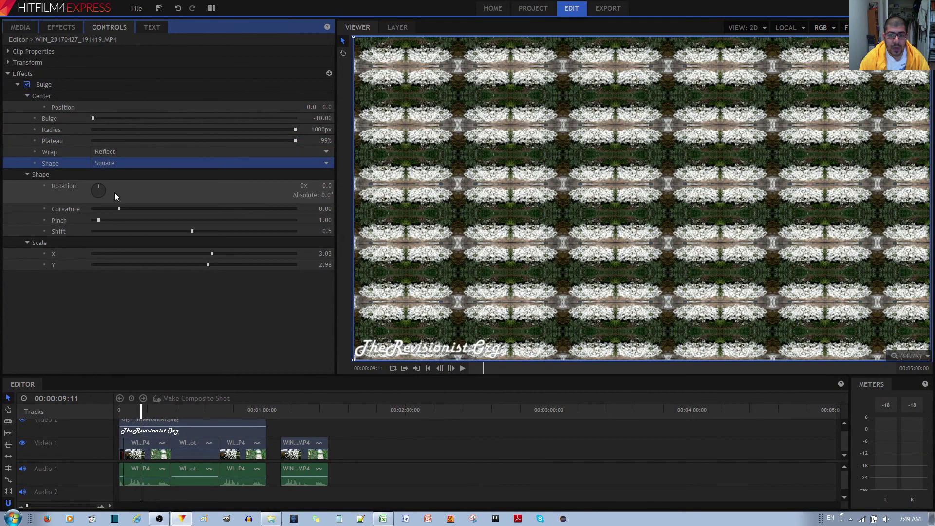
left_click(118, 162)
left_click(115, 202)
left_click(119, 162)
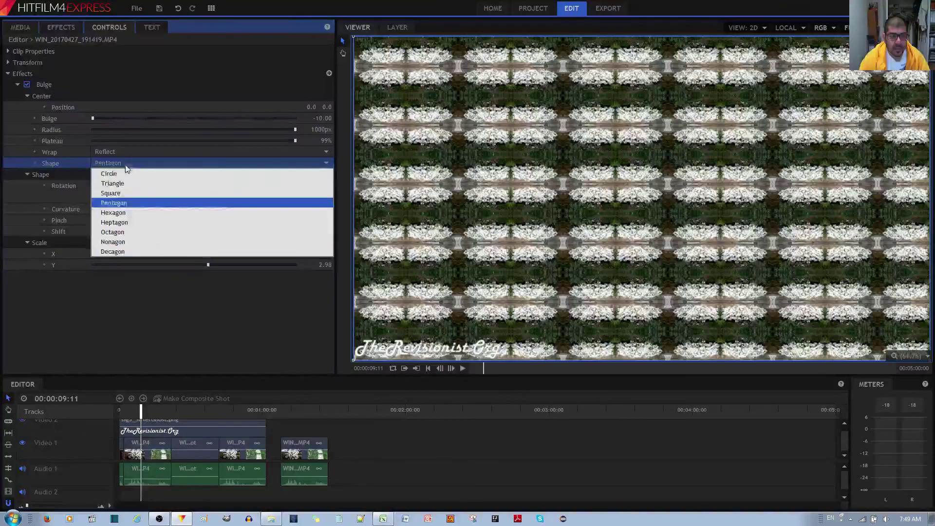
left_click(122, 183)
left_click(151, 162)
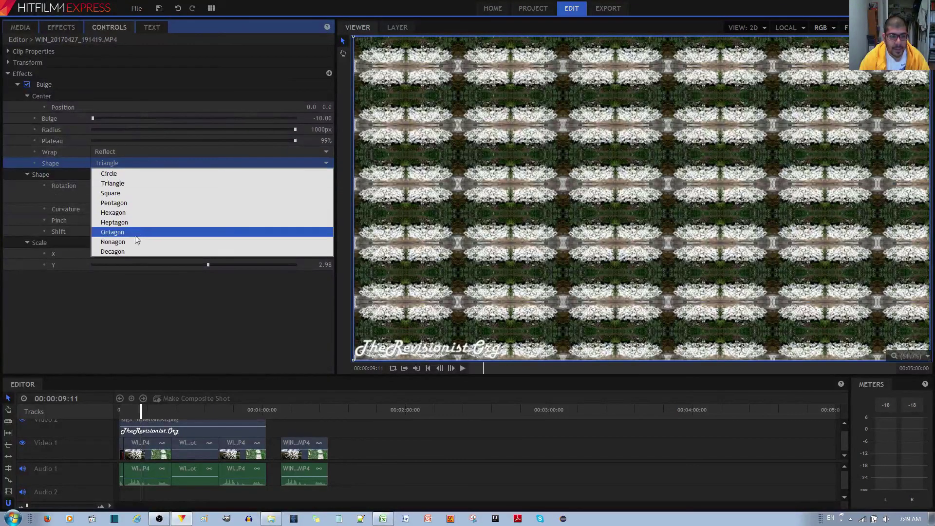
left_click(128, 252)
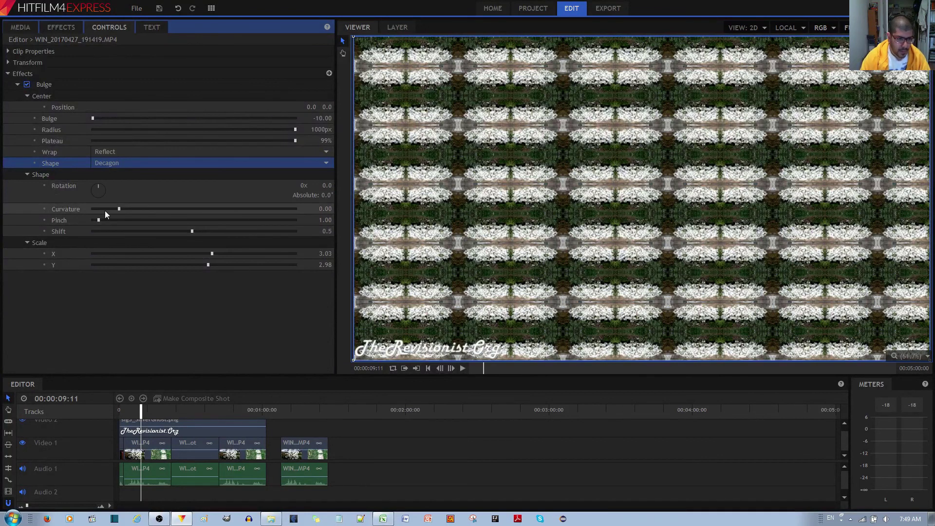
Step: Undo the curvature change back to Triangle, then set Pinch to 0.01 and Shift to 0.99
left_click_drag(119, 210, 133, 209)
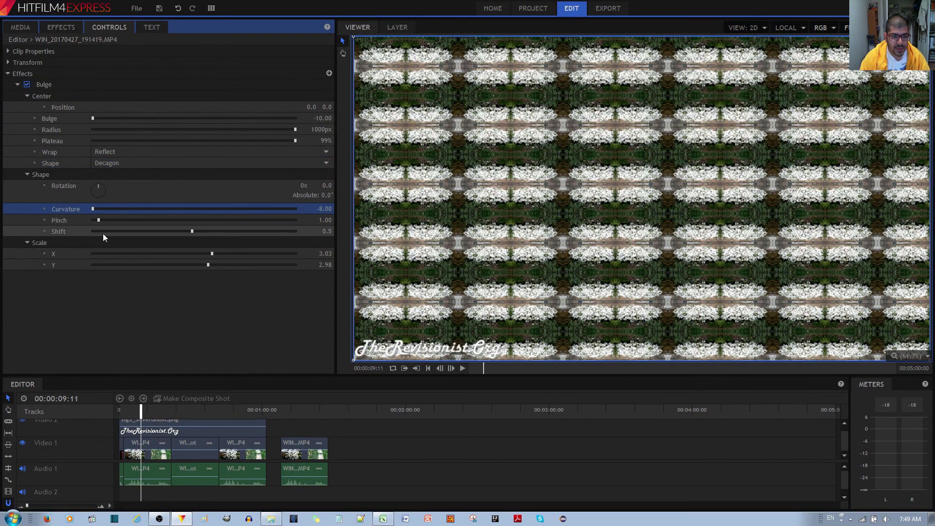
key("ctrl+z")
key("ctrl+z")
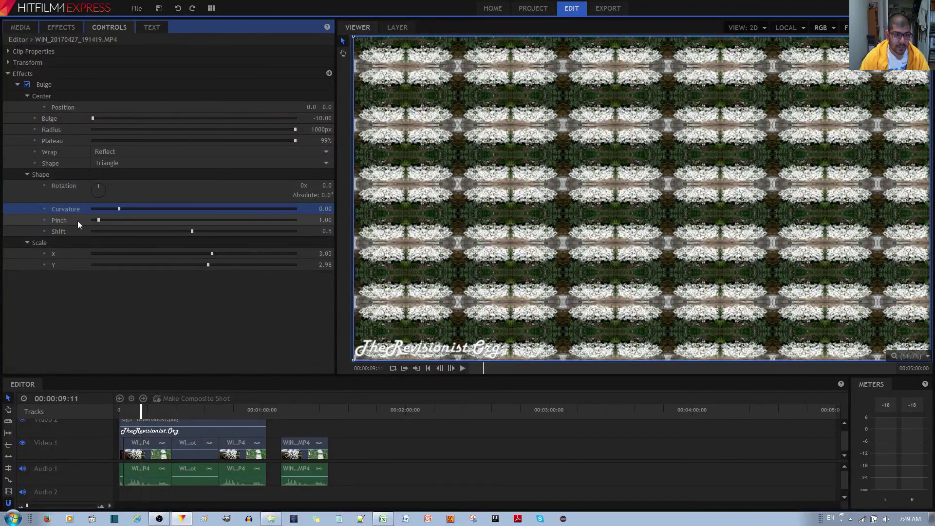
left_click_drag(101, 220, 122, 221)
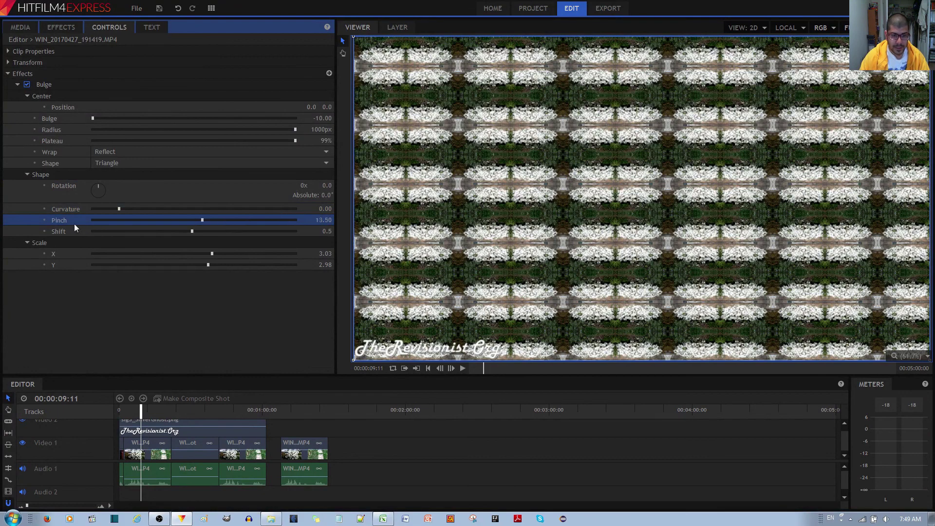
left_click_drag(192, 228, 97, 259)
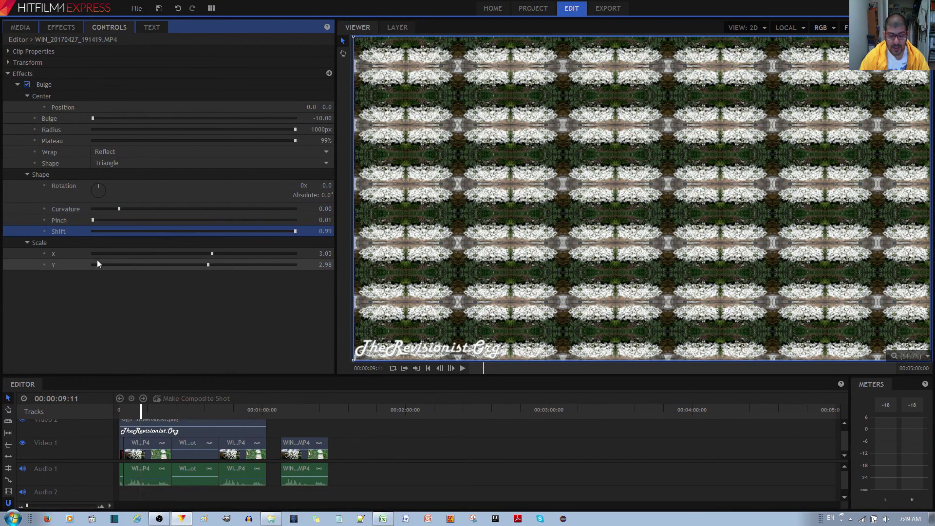